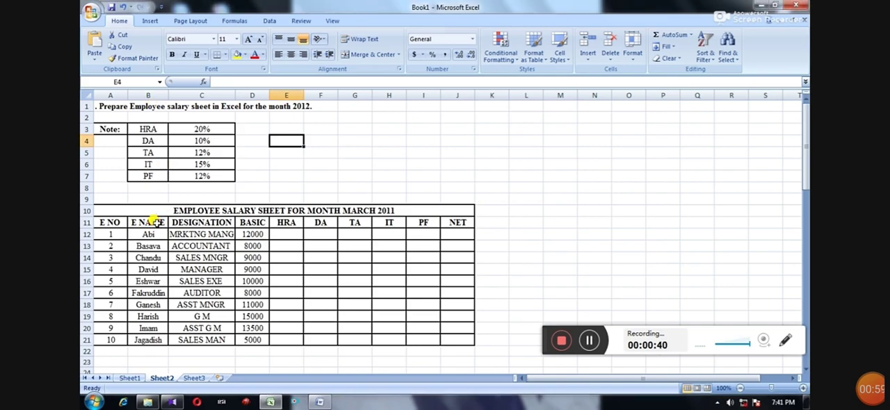
Examine the employee salary table column by column, from the employee number through the pay components to NET.
left_click(153, 221)
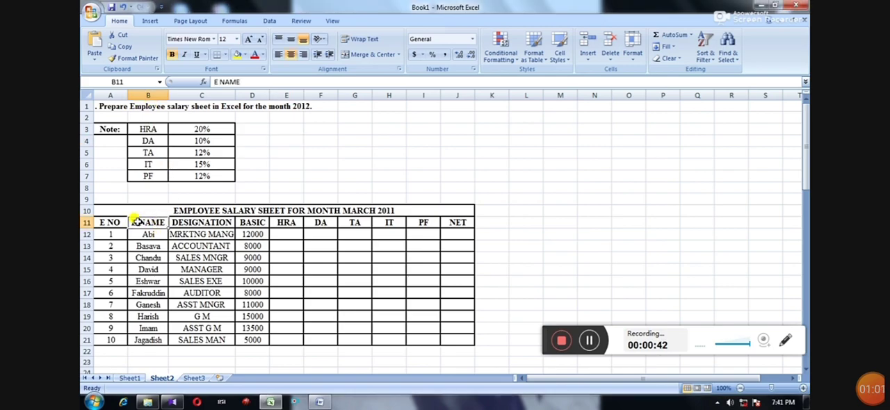
left_click(109, 95)
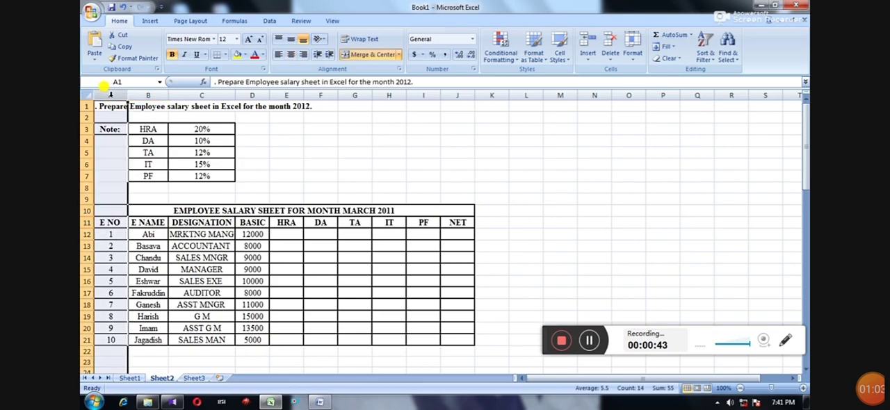
left_click(147, 95)
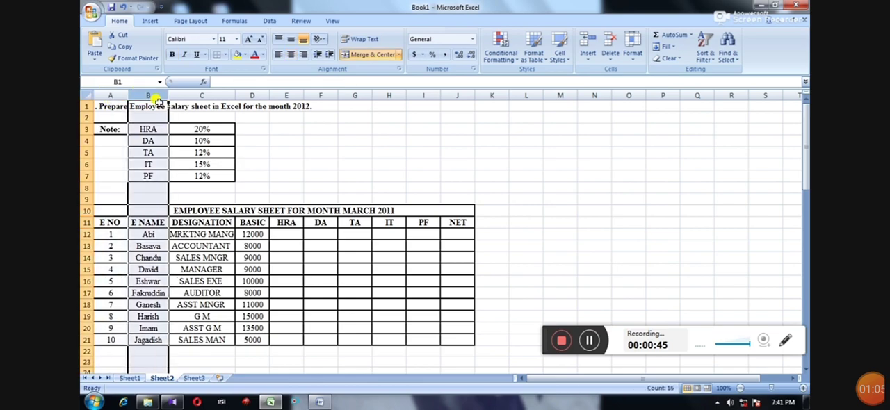
left_click(199, 94)
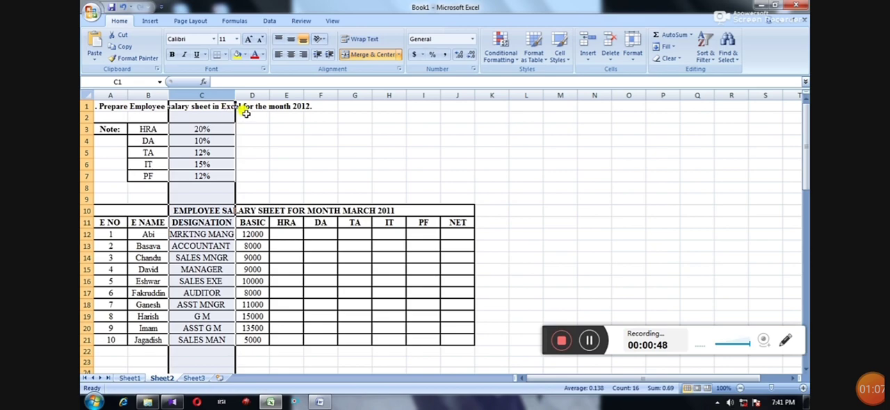
left_click(254, 94)
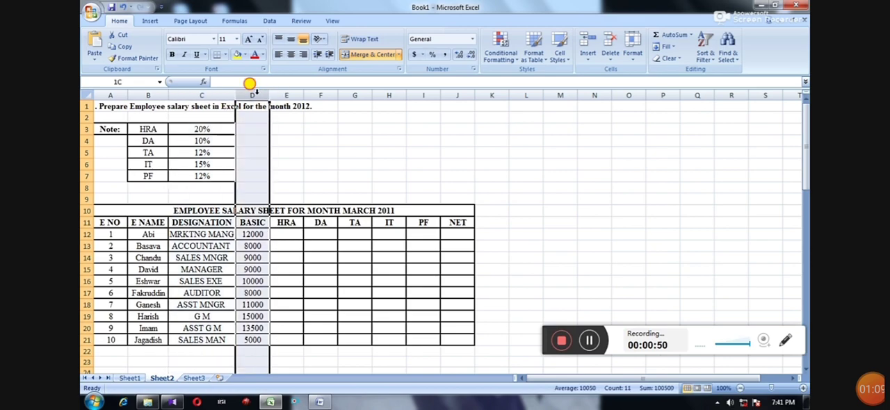
left_click(295, 94)
left_click(312, 94)
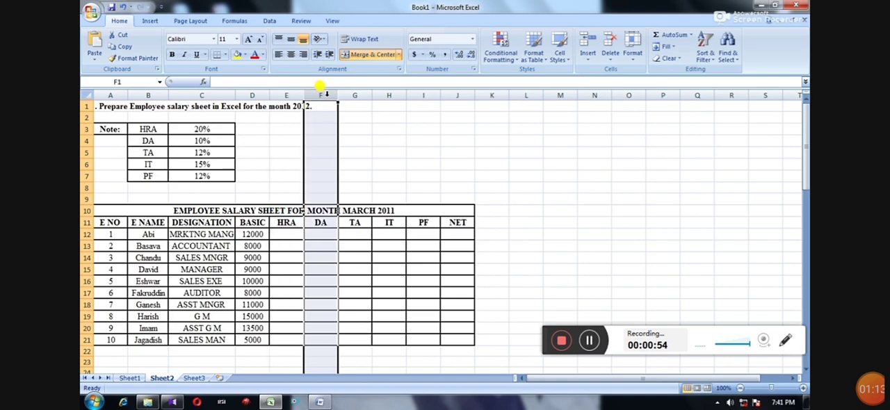
left_click(361, 95)
left_click(384, 95)
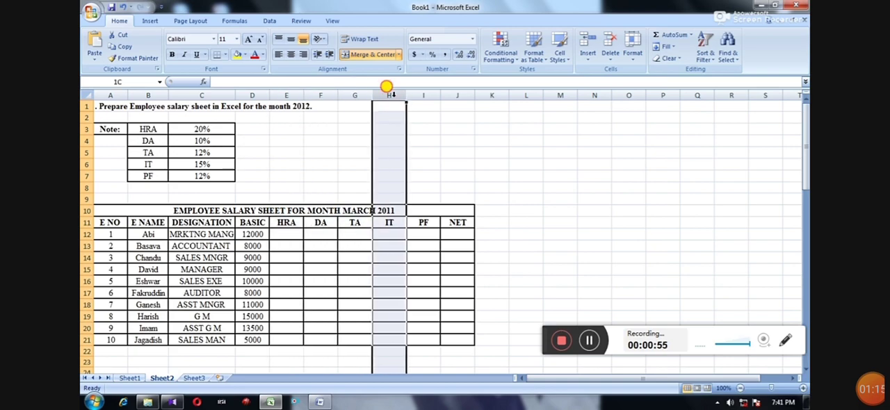
left_click(431, 94)
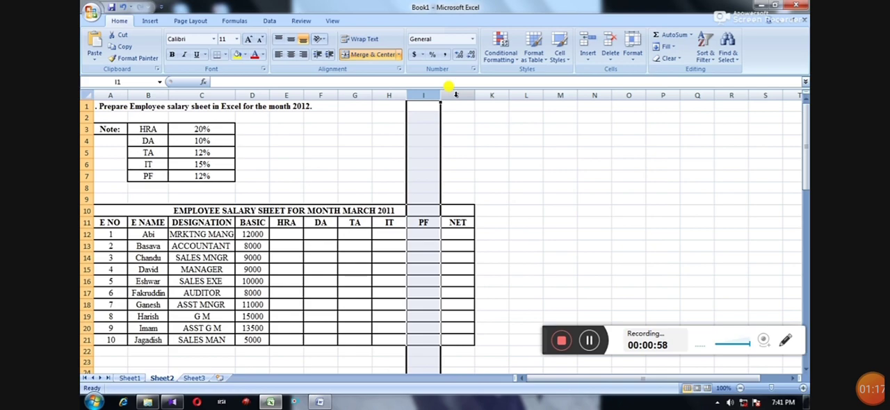
left_click(455, 95)
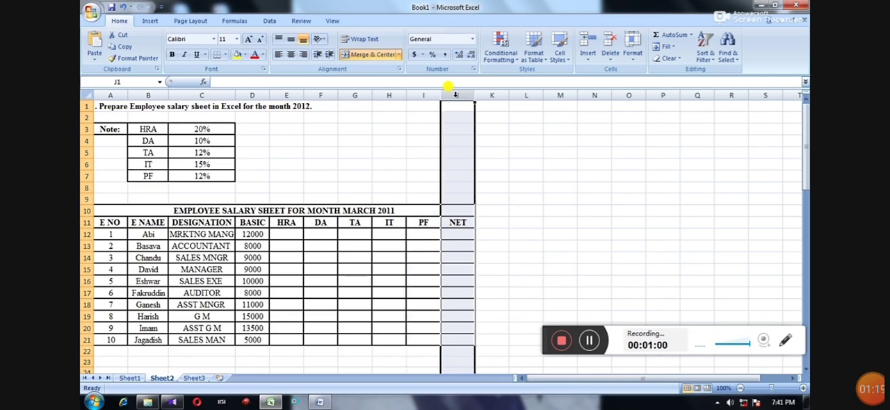
Enter the HRA formula =D12*20/100 in cell E12 for the first employee.
left_click(287, 233)
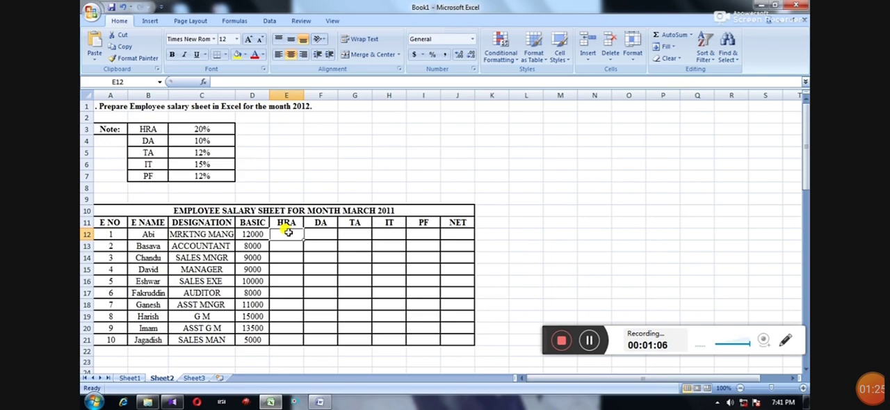
type("=")
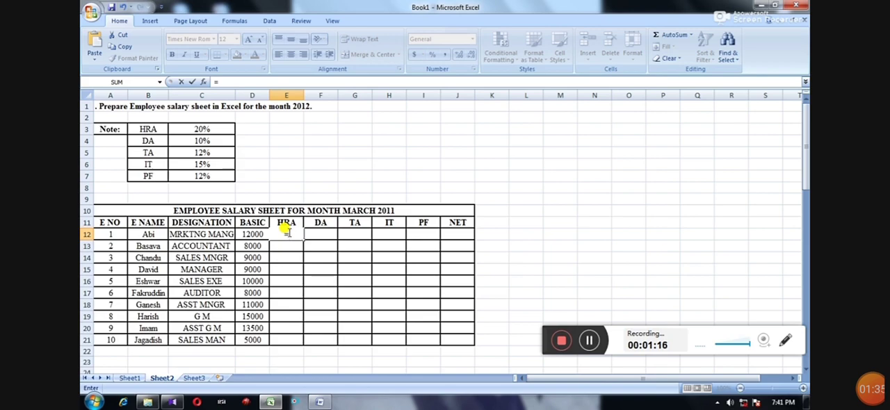
type("D")
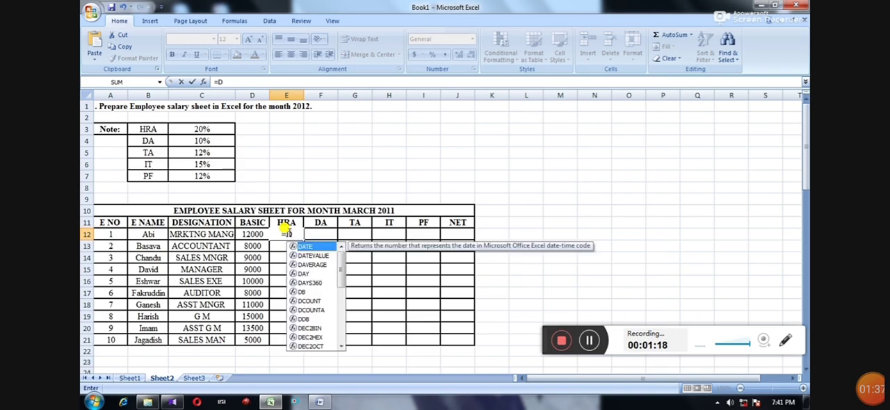
type("12")
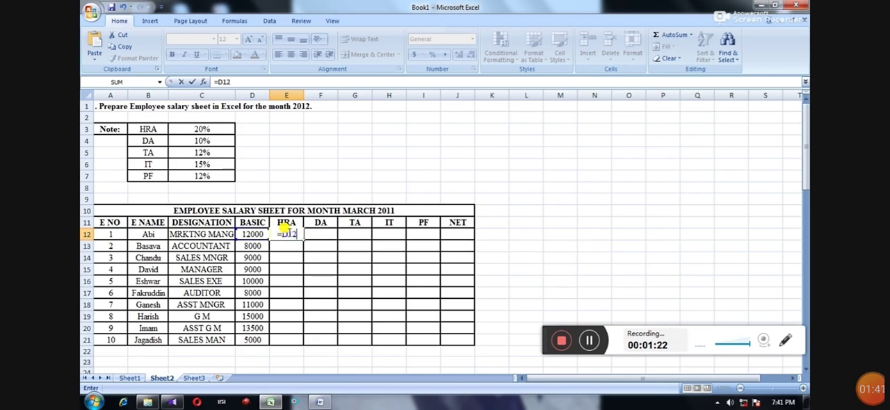
type("*")
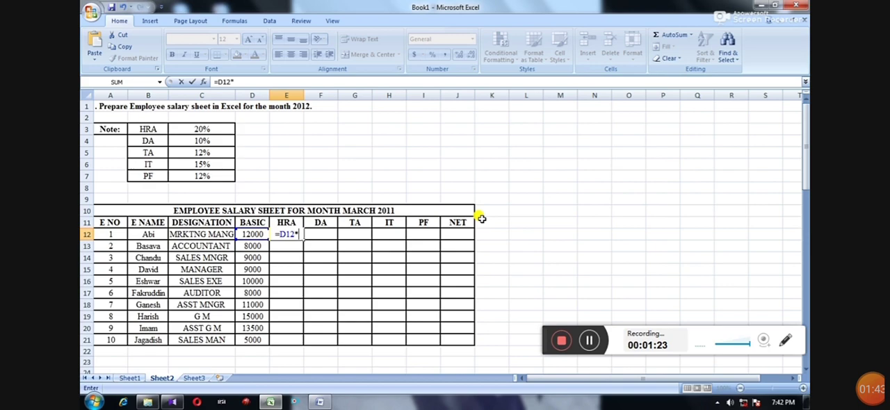
type("20/100")
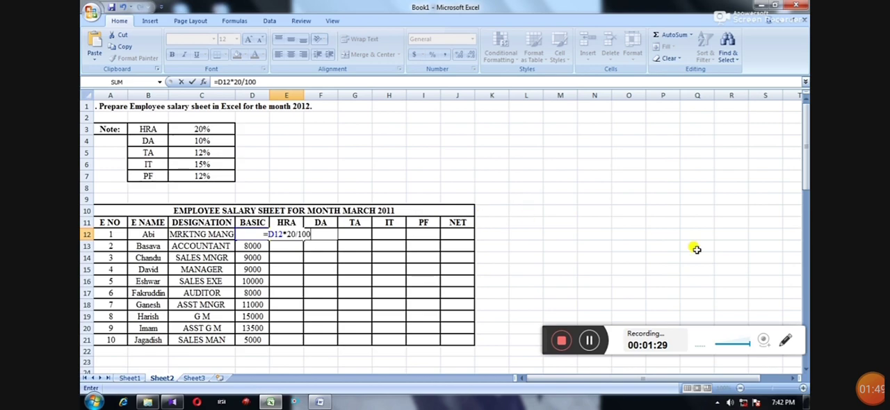
left_click(783, 342)
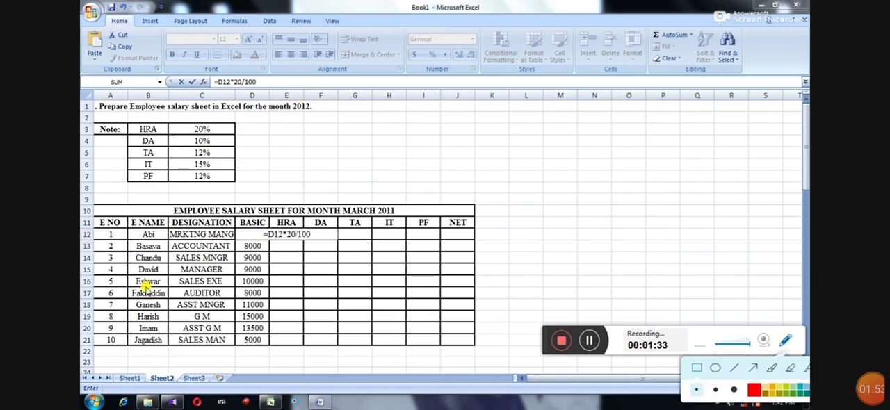
left_click_drag(256, 228, 319, 242)
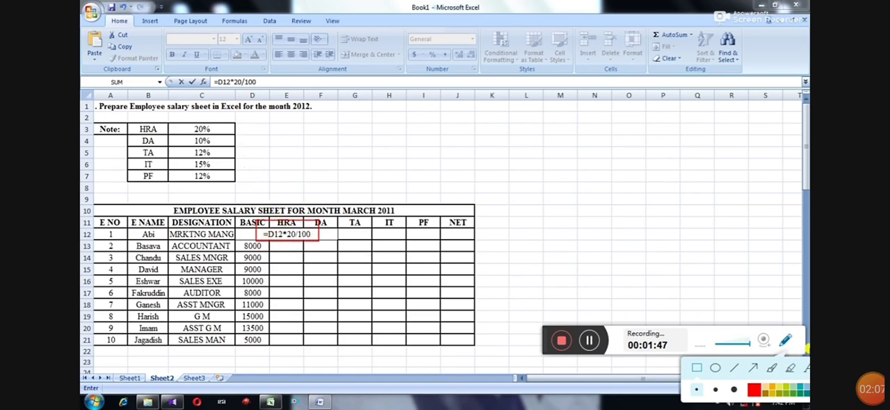
left_click_drag(538, 327, 526, 327)
left_click(776, 340)
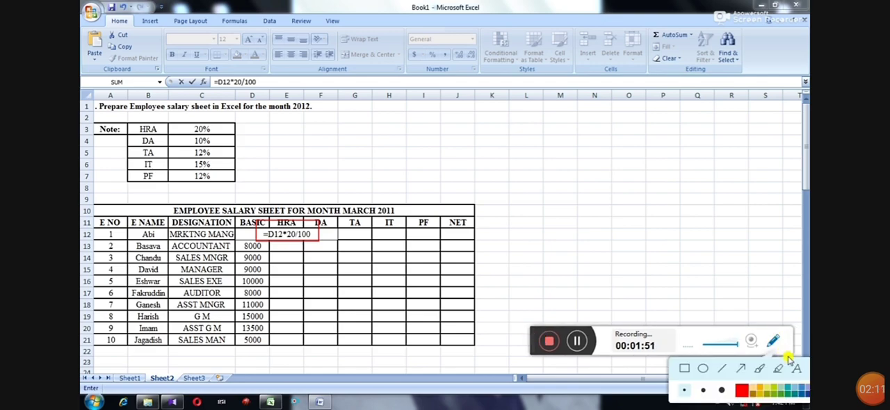
left_click_drag(538, 331, 502, 102)
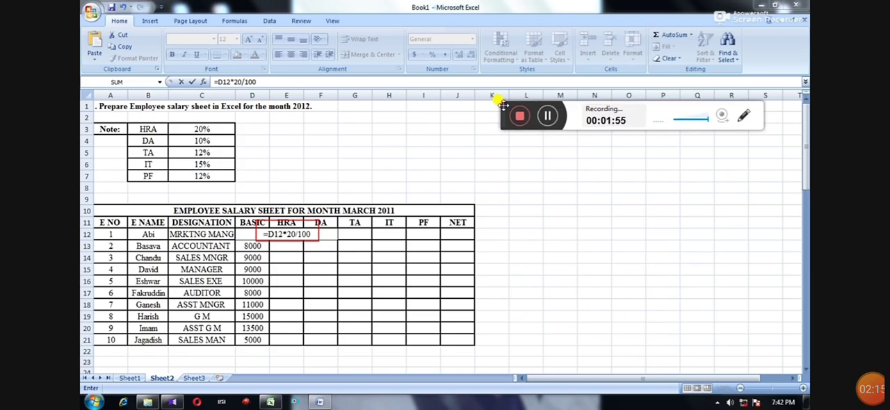
left_click(742, 116)
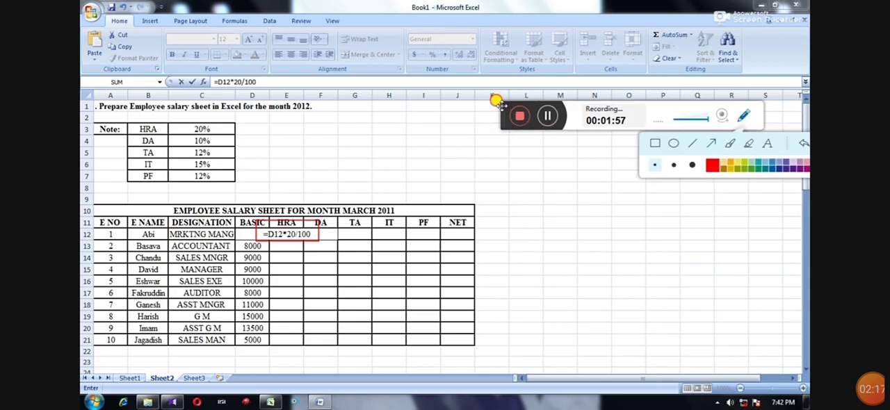
left_click_drag(493, 95, 399, 12)
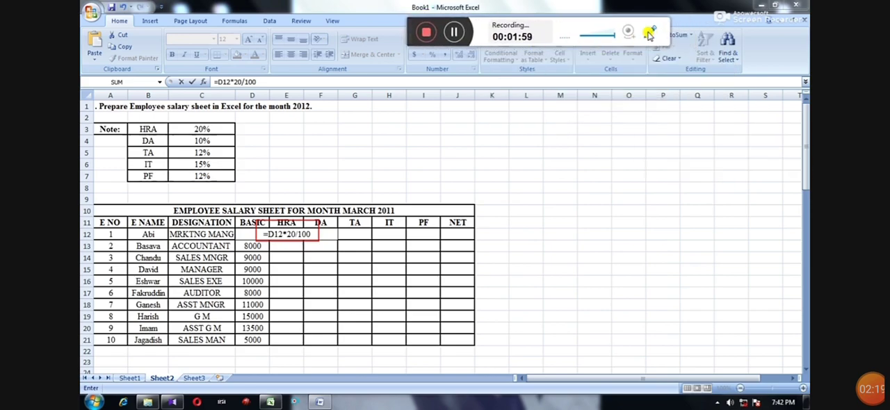
left_click(648, 33)
left_click(729, 60)
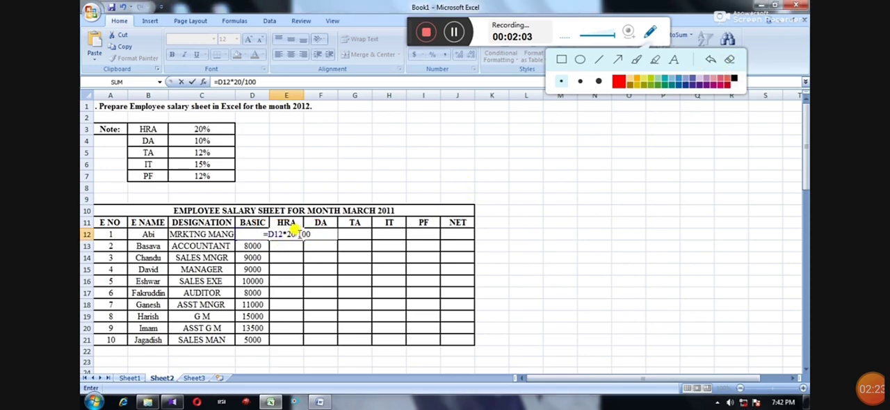
Commit the HRA formula in E12 and fill it down through E21 for all employees.
key("Return")
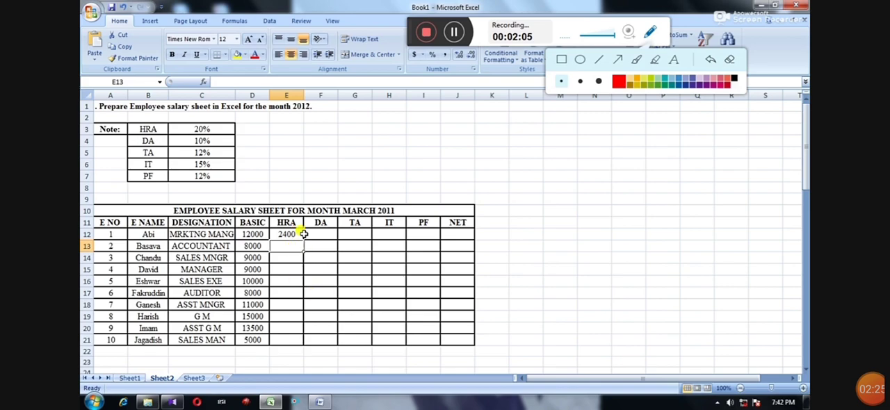
left_click(286, 232)
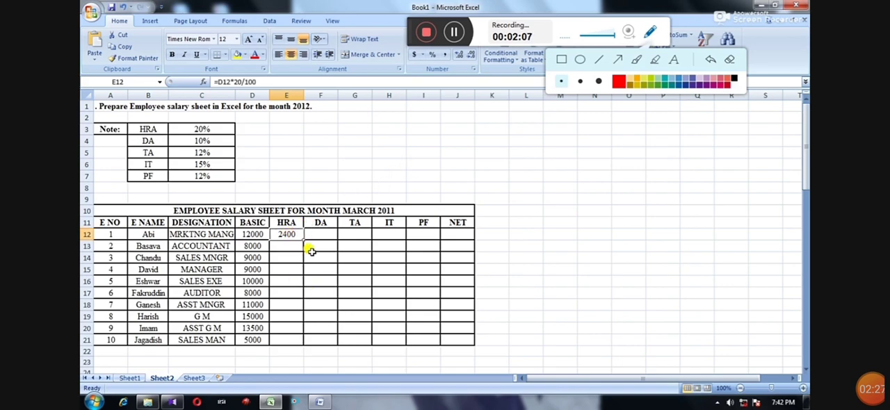
left_click_drag(303, 239, 305, 342)
Calculate the first employee's DA in cell F12 with the formula =D12*10/100.
left_click(324, 235)
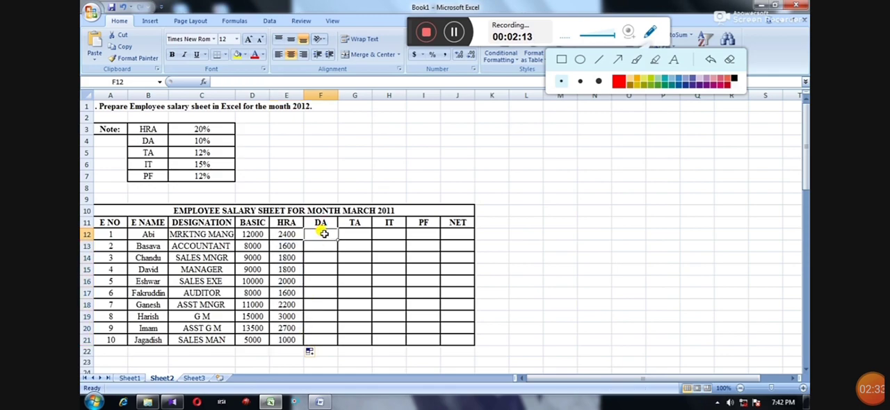
type("=")
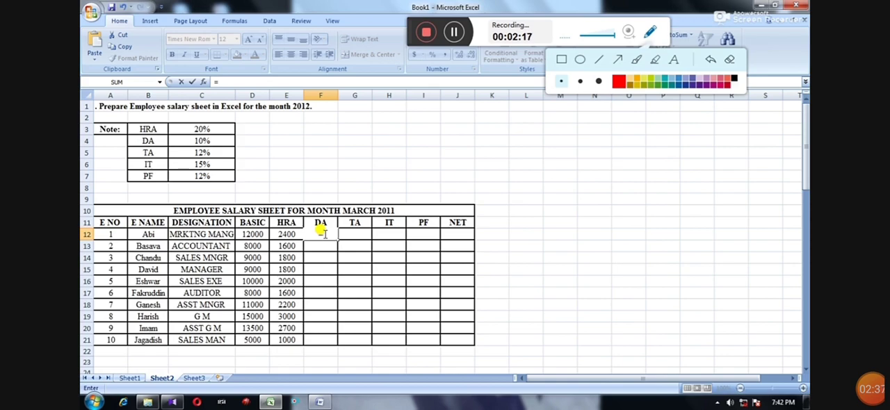
type("D12")
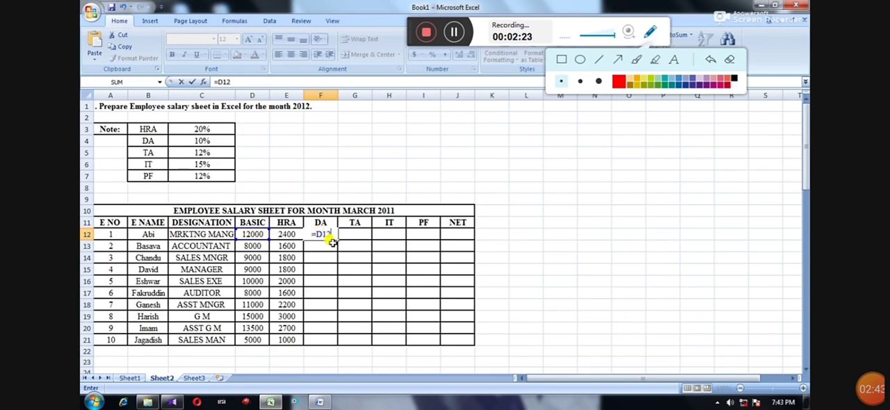
type("*10")
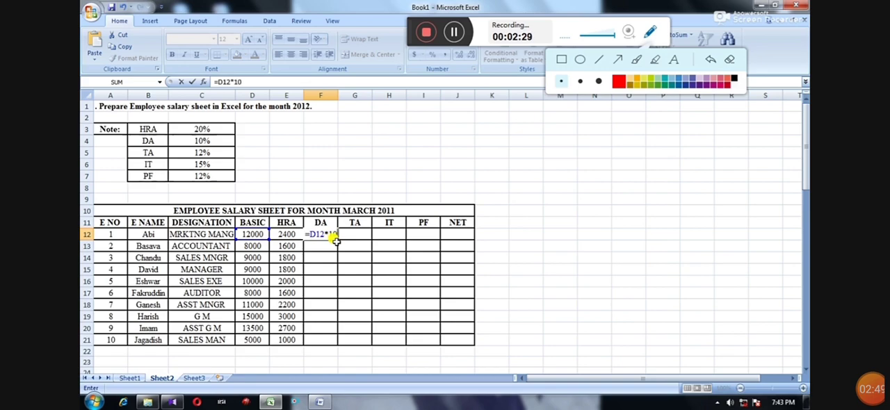
type("/100")
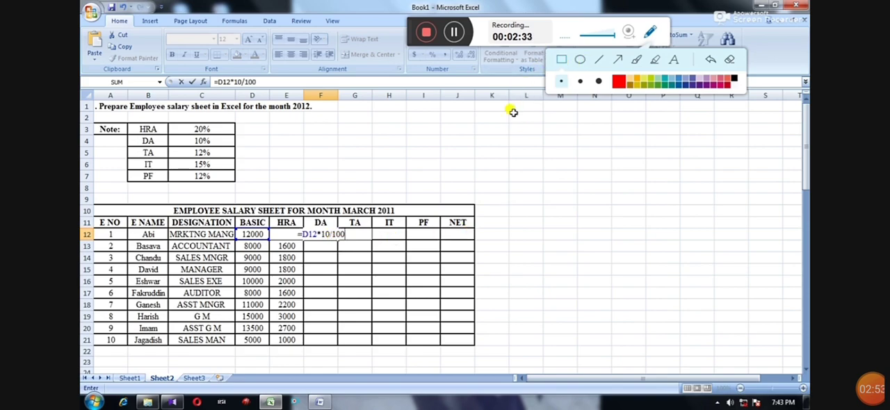
left_click_drag(291, 229, 353, 241)
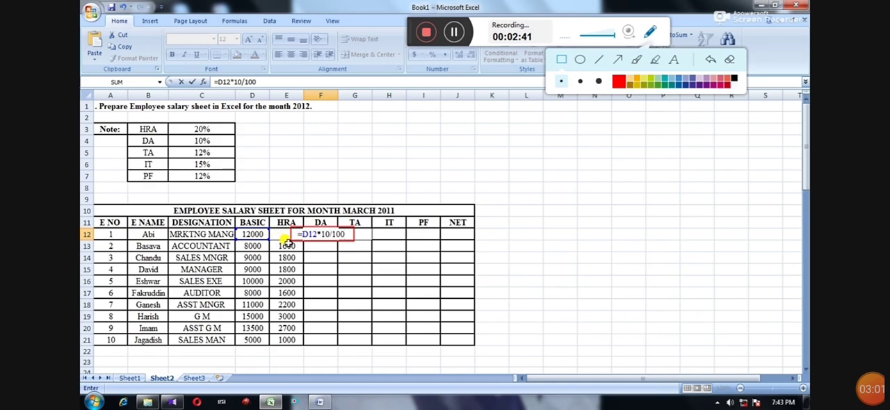
left_click(732, 61)
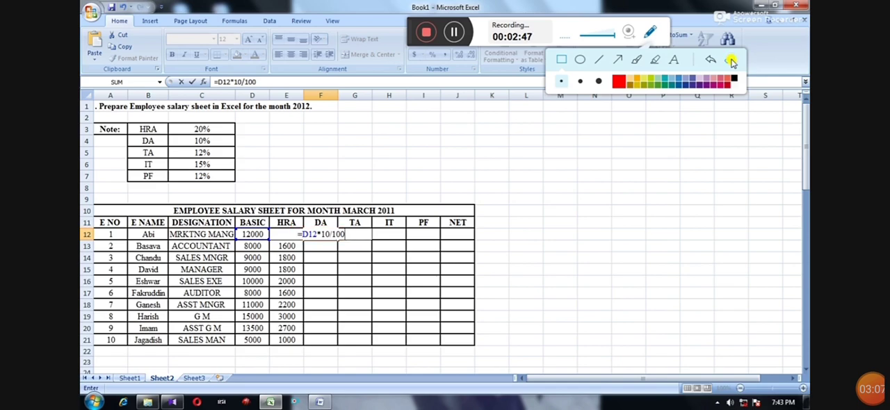
key("Return")
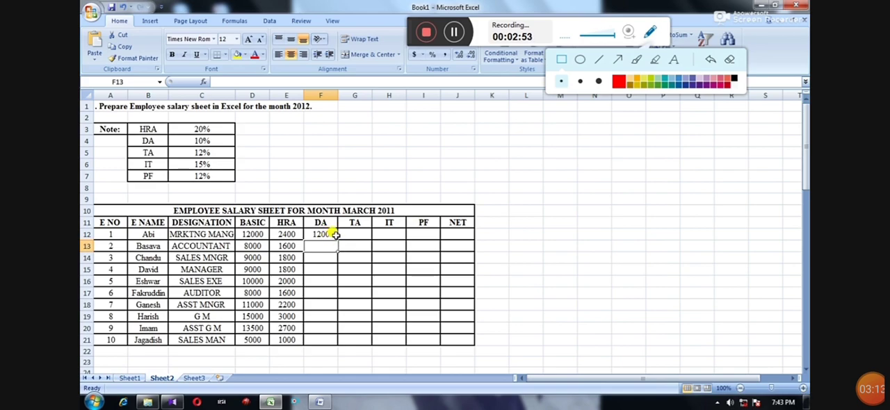
Fill the DA formula from F12 down through F21 for the remaining employees.
left_click(327, 261)
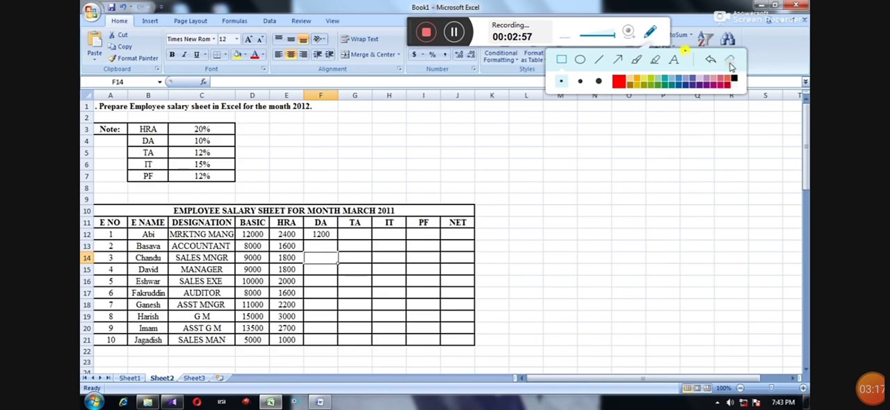
left_click(652, 34)
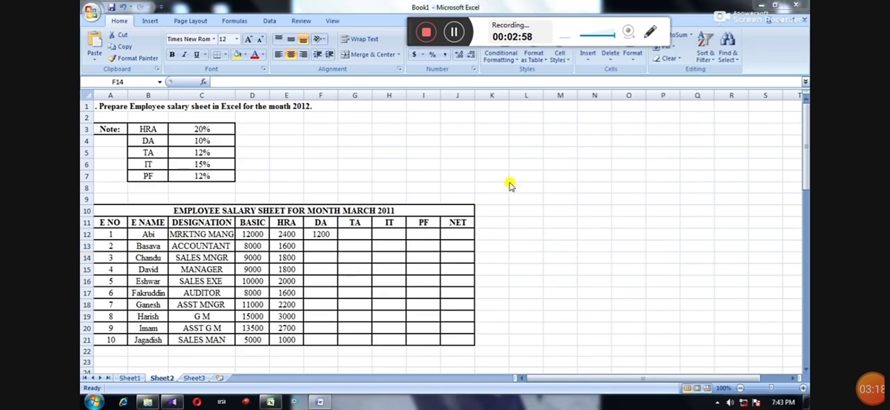
left_click(333, 235)
left_click_drag(337, 237, 328, 340)
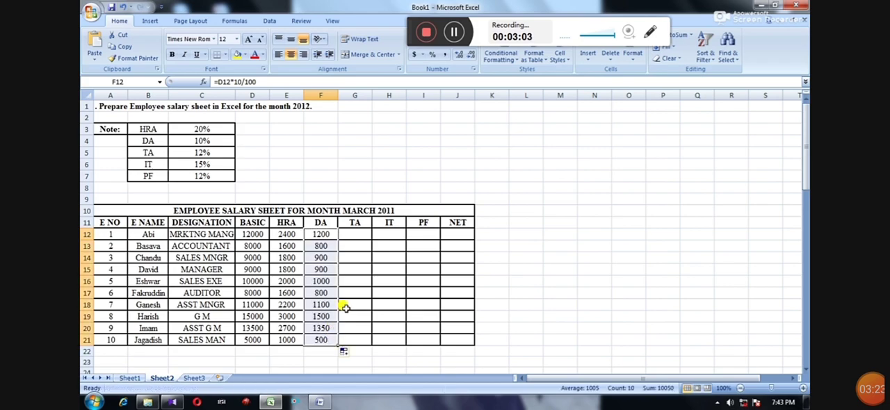
Enter the TA formula =D12*12/100 in cell G12 for the first employee.
left_click(355, 234)
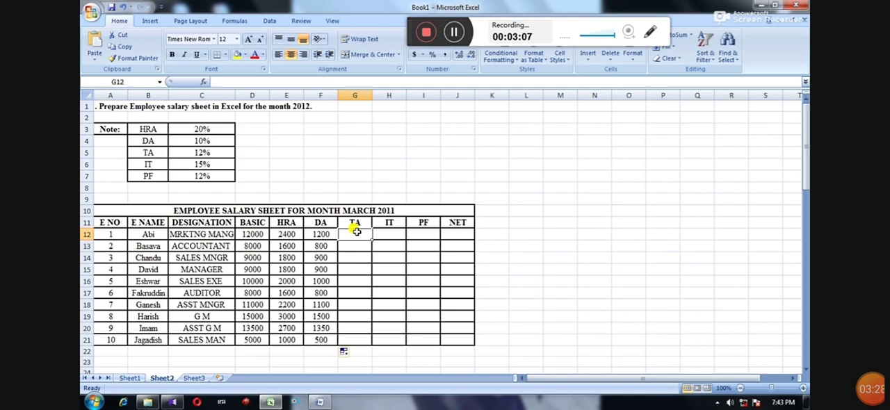
type("=")
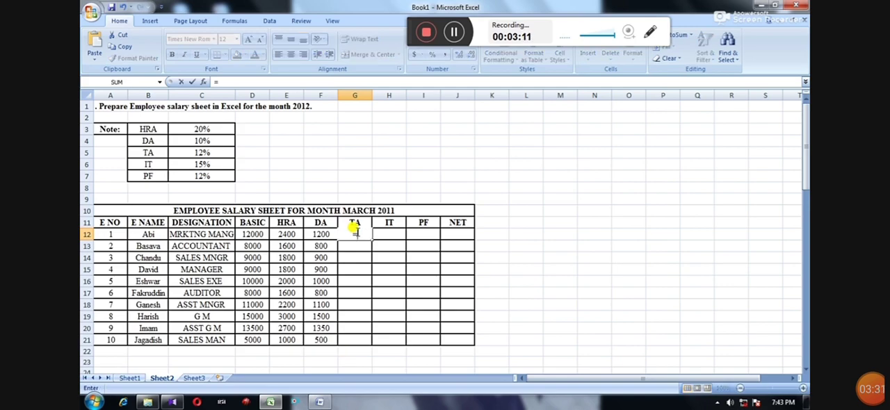
type("D")
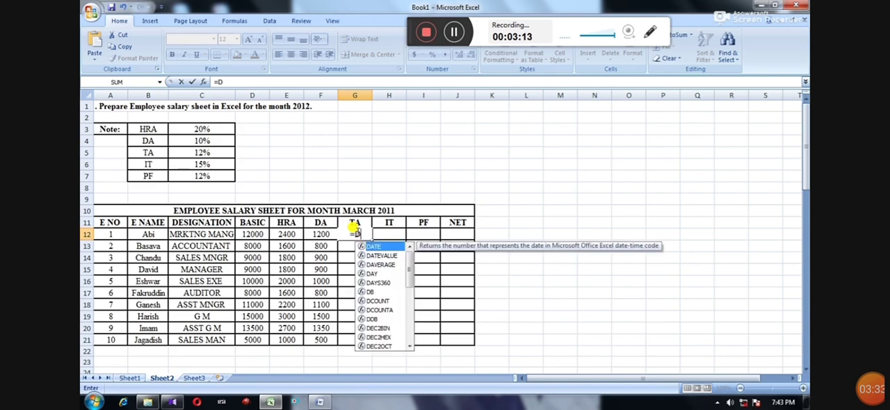
type("12")
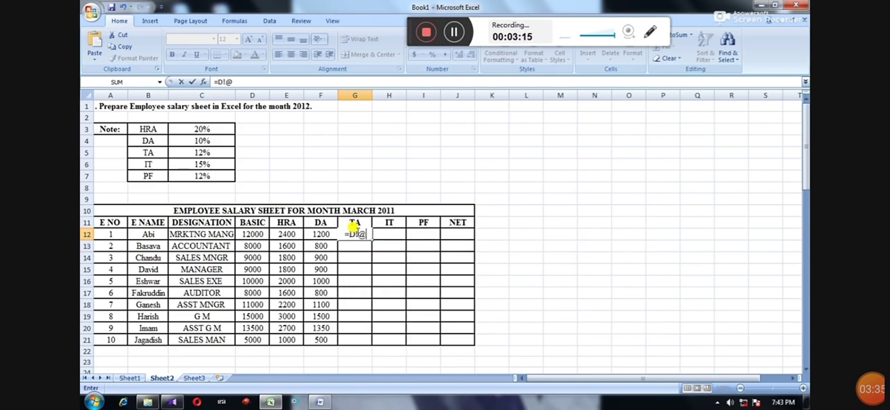
key("BackSpace")
key("BackSpace")
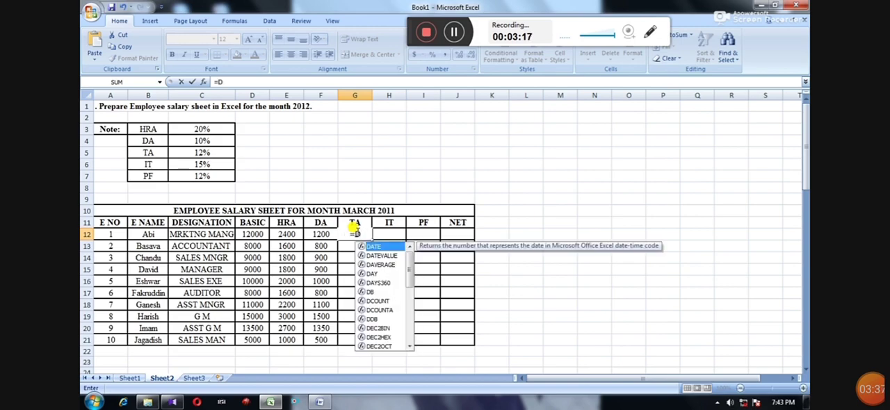
type("12*12/100")
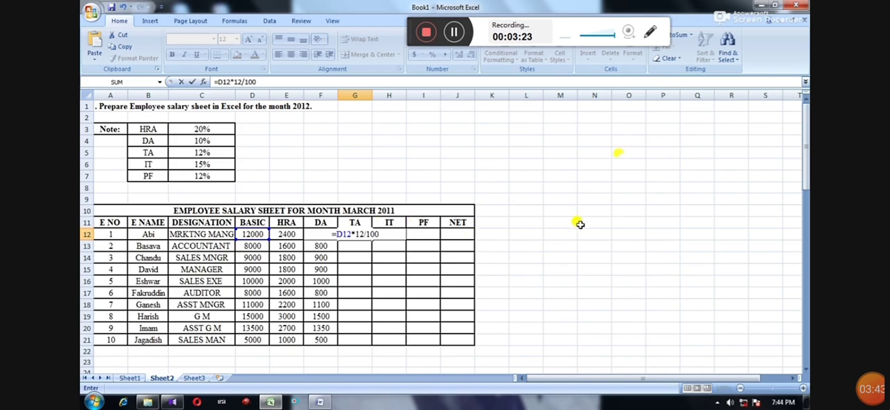
Outline the TA formula in G12 with a red annotation rectangle and clear the annotation.
left_click(650, 32)
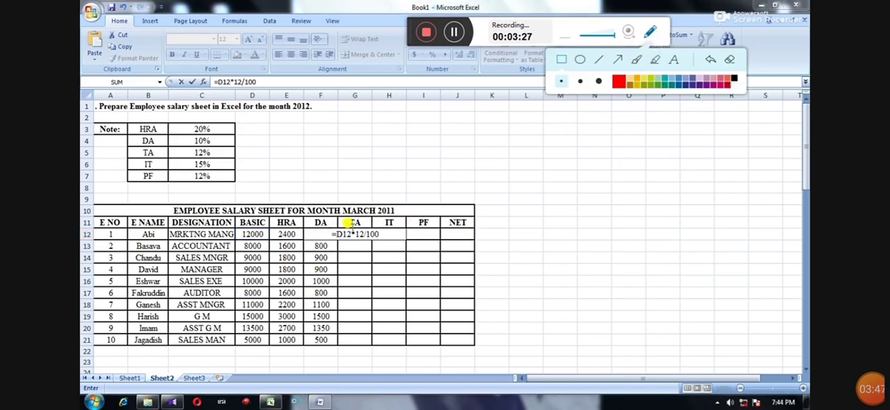
left_click_drag(330, 225, 381, 241)
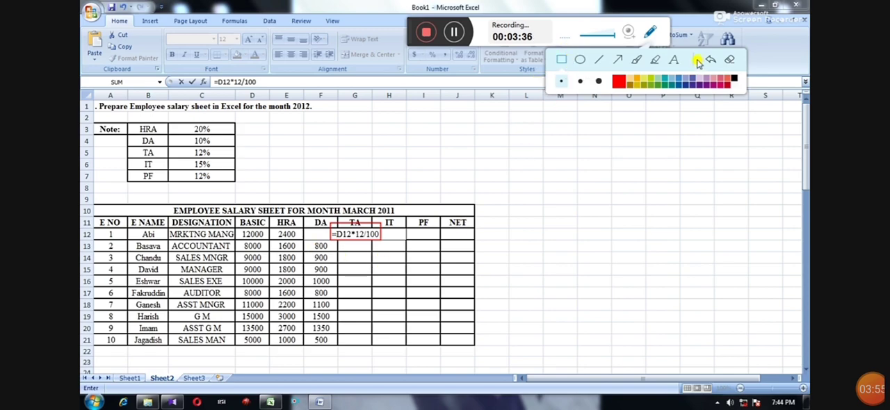
left_click(729, 60)
left_click(649, 32)
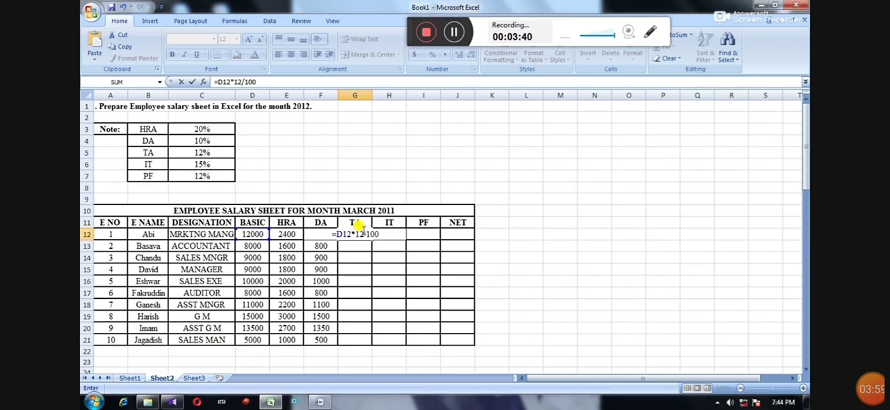
Commit the TA formula in G12 and fill it down through G21 for all employees.
key("Return")
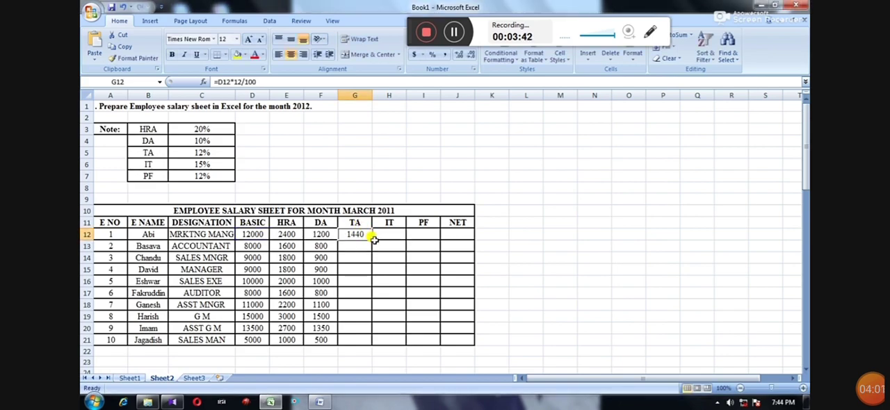
left_click_drag(370, 238, 367, 340)
Enter the IT formula =D12*15/100 in cell H12 for the first employee.
left_click(385, 234)
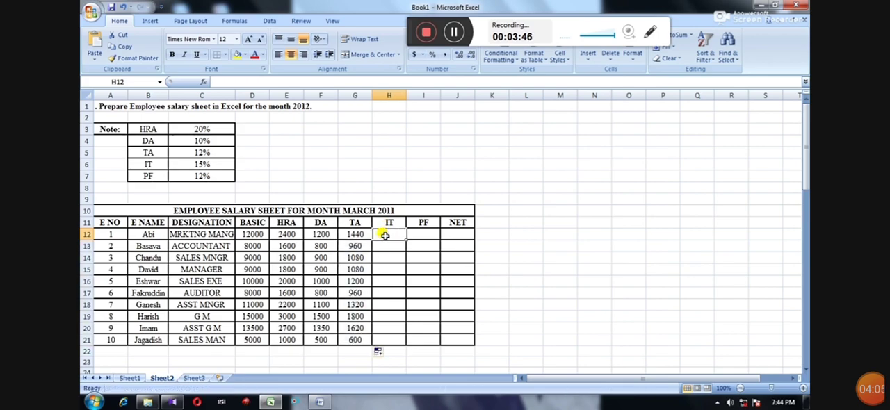
double_click(388, 234)
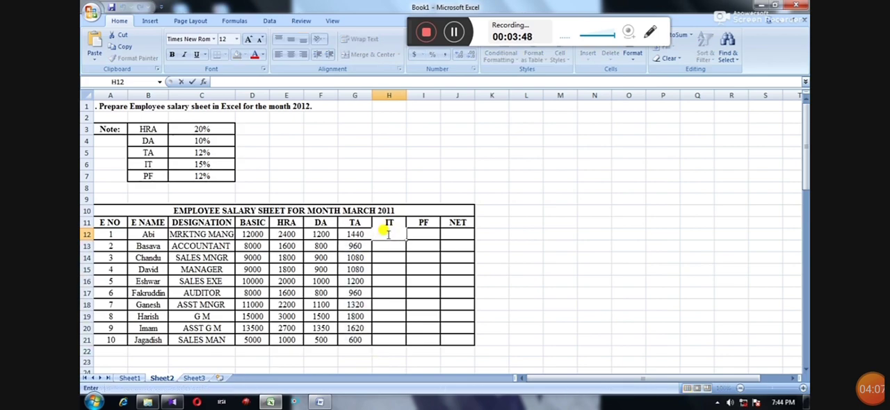
type("=D12*15/100")
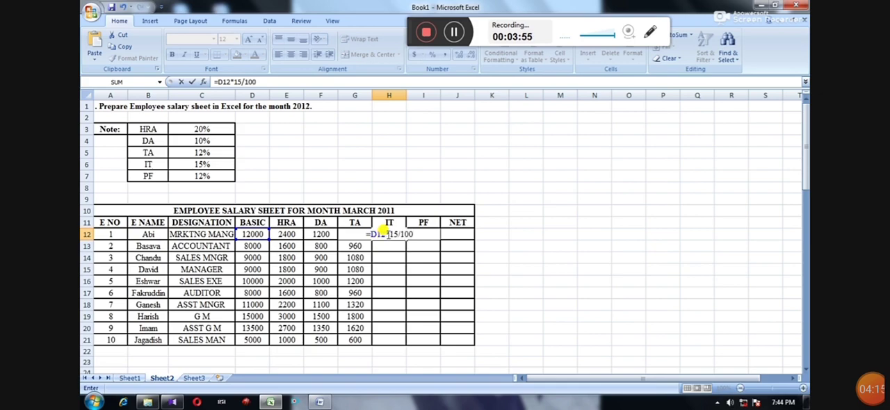
Outline the IT formula in H12 with a red annotation rectangle and clear the annotation.
left_click(645, 34)
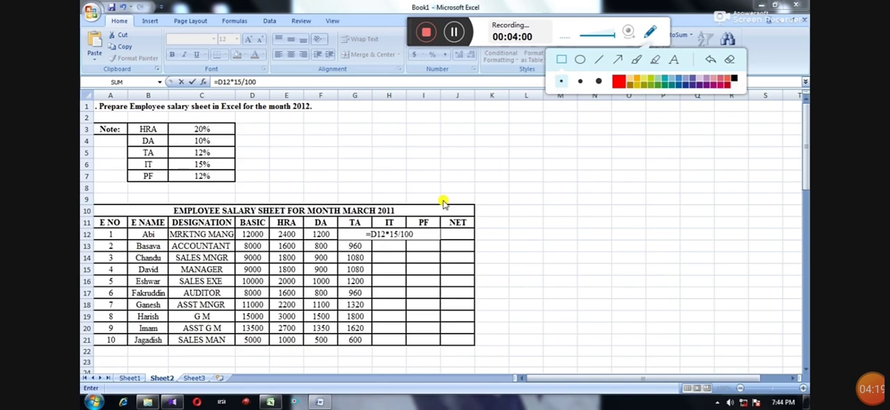
mouse_move(360, 230)
left_mouse_down()
mouse_move(406, 248)
mouse_move(415, 237)
left_mouse_up()
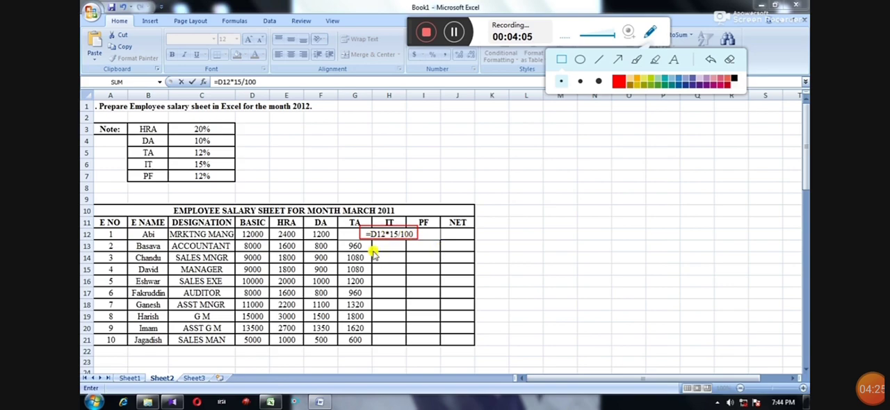
left_click(730, 60)
left_click(649, 32)
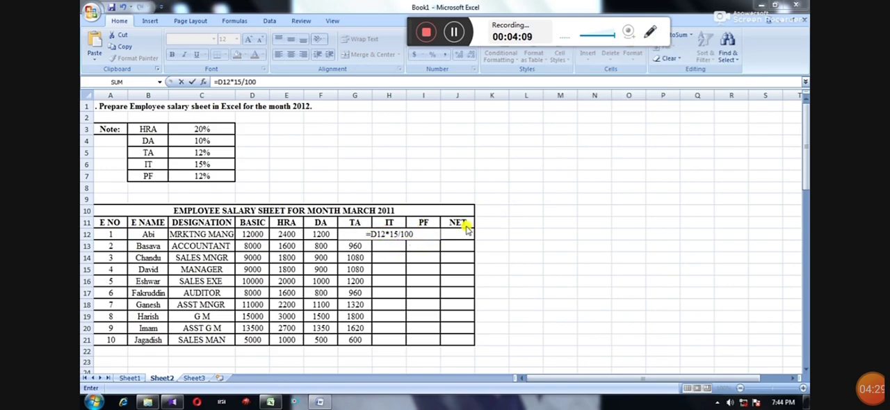
Commit the IT formula in H12 and fill it down through H21 for all employees.
key("Return")
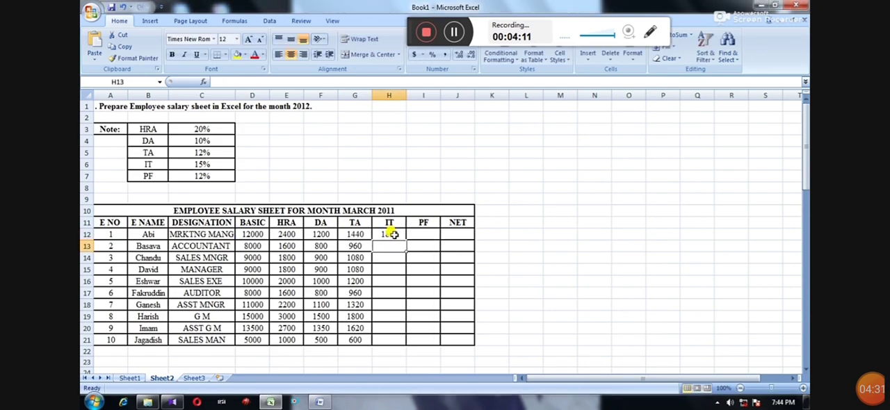
left_click(393, 235)
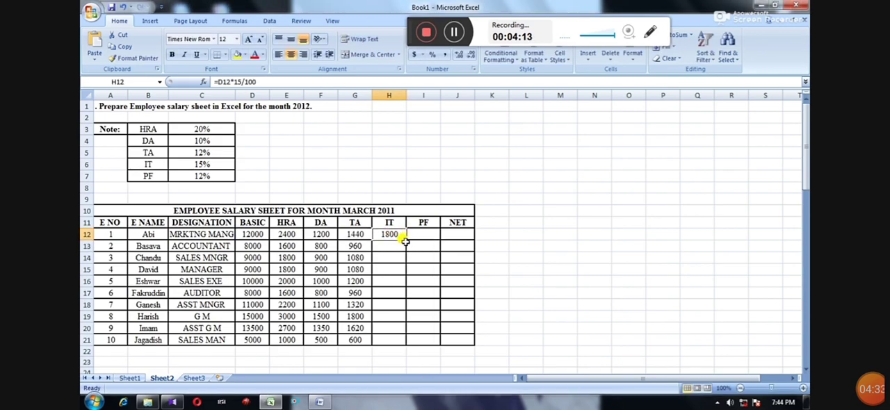
left_click_drag(407, 240, 409, 336)
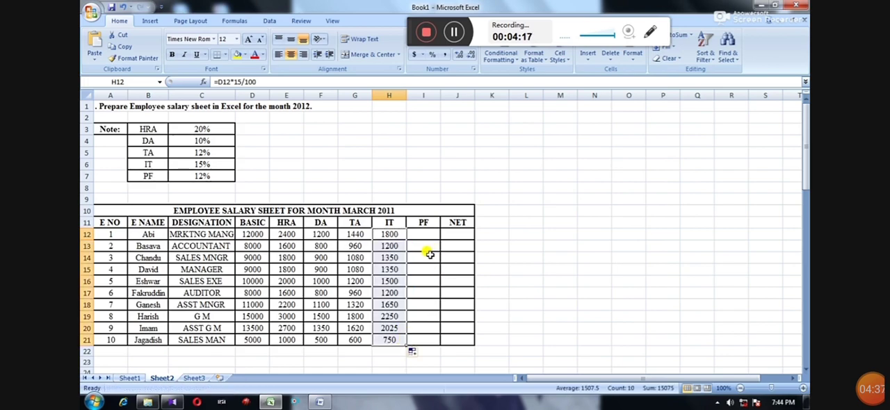
Calculate the first employee's PF in cell I12 with the formula =D12*12/100.
left_click(426, 234)
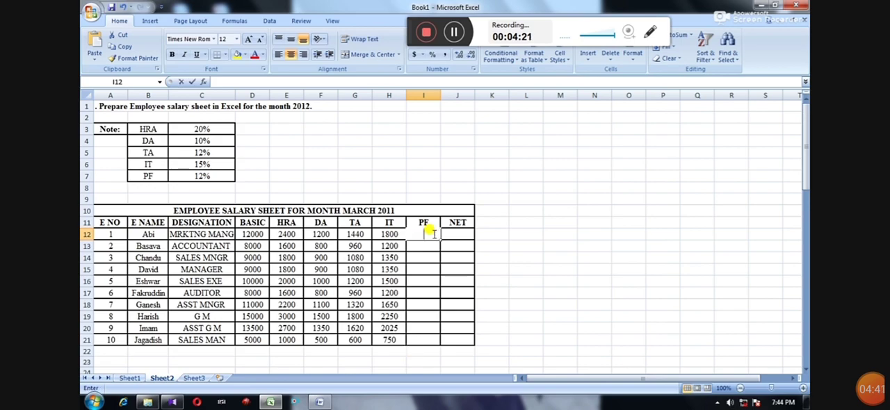
type("==")
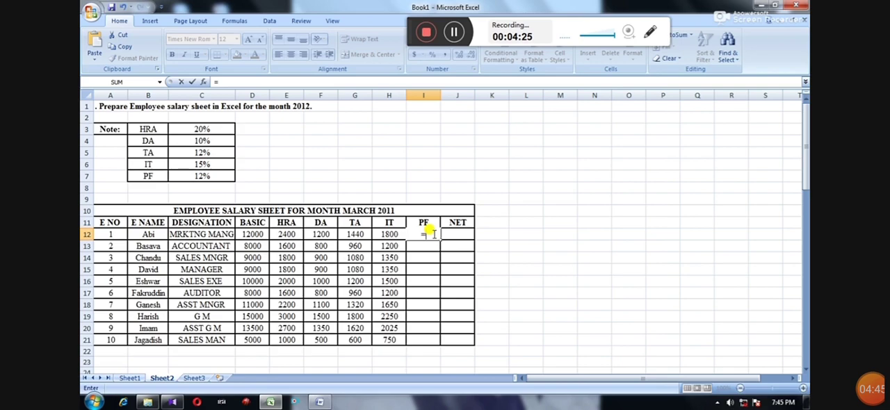
type("D12")
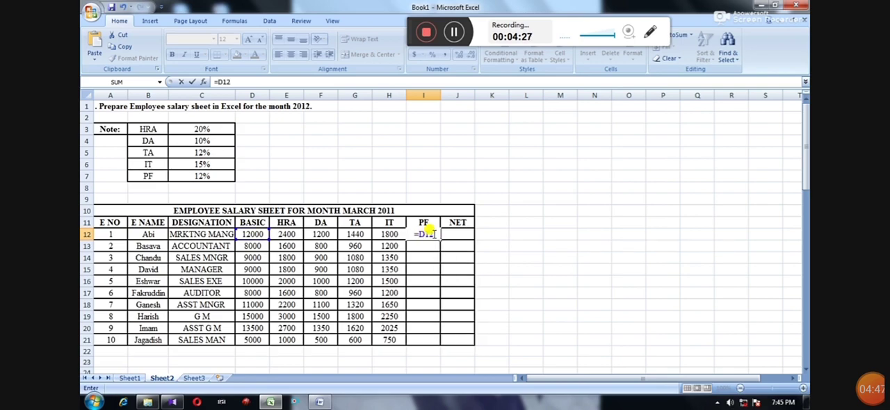
type("*12/")
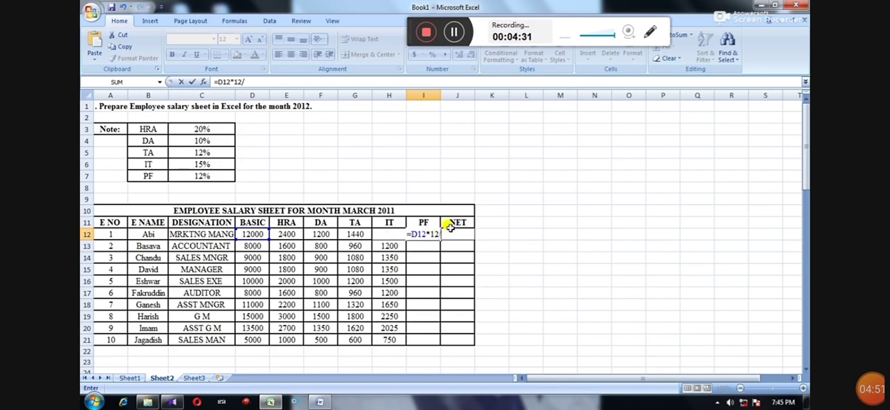
type("100")
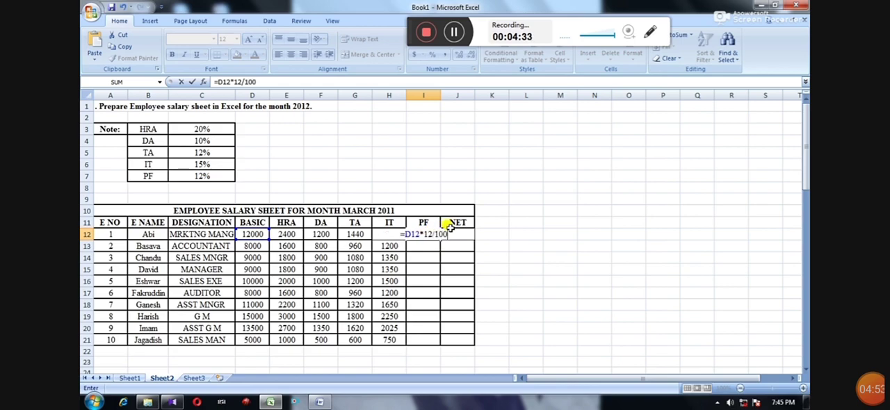
key("Return")
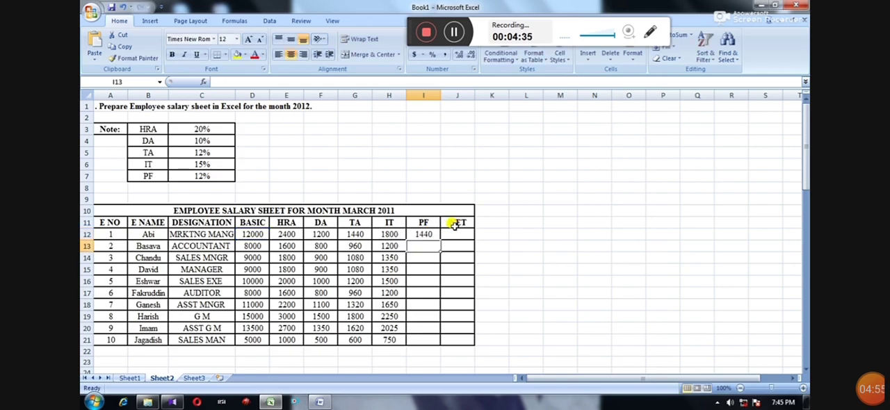
Reopen the PF formula in I12, outline it with a red annotation rectangle, and clear the annotation.
double_click(426, 234)
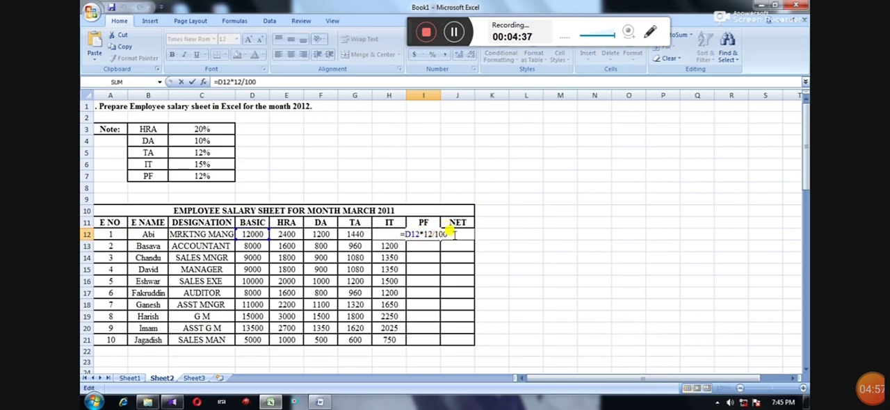
left_click(653, 35)
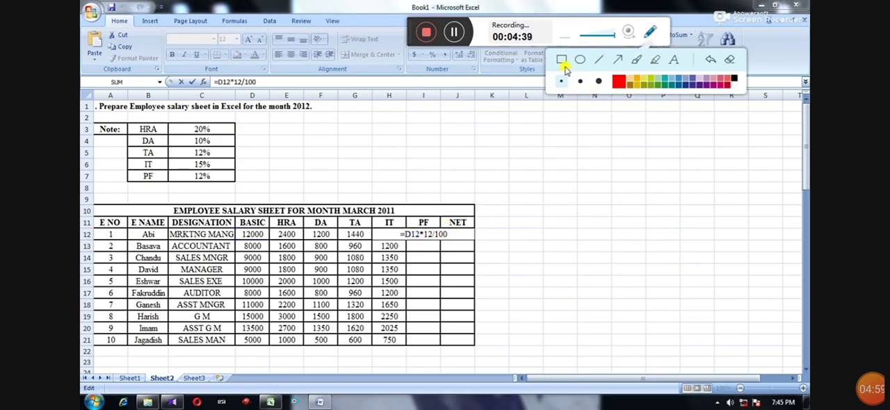
left_click_drag(390, 228, 459, 243)
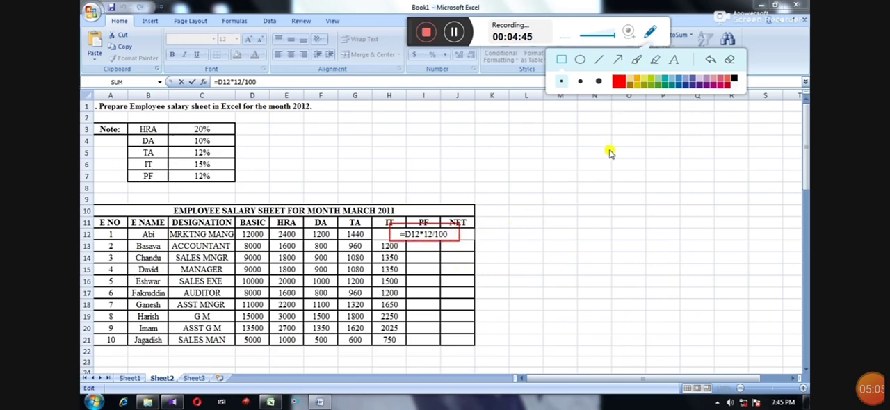
left_click(732, 61)
left_click(650, 32)
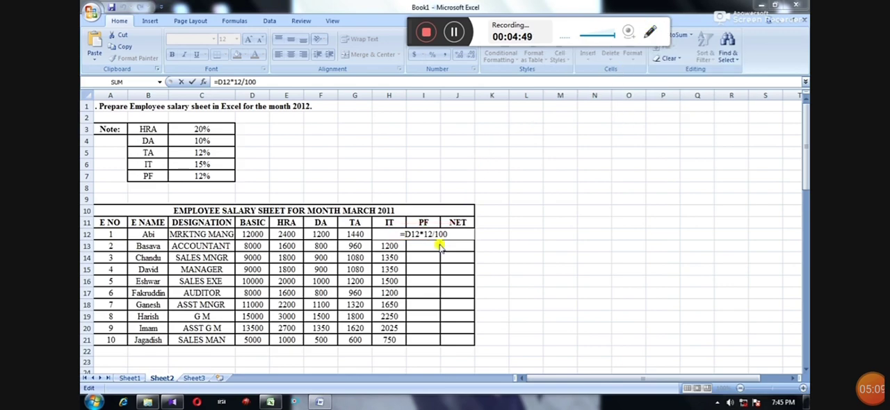
key("Return")
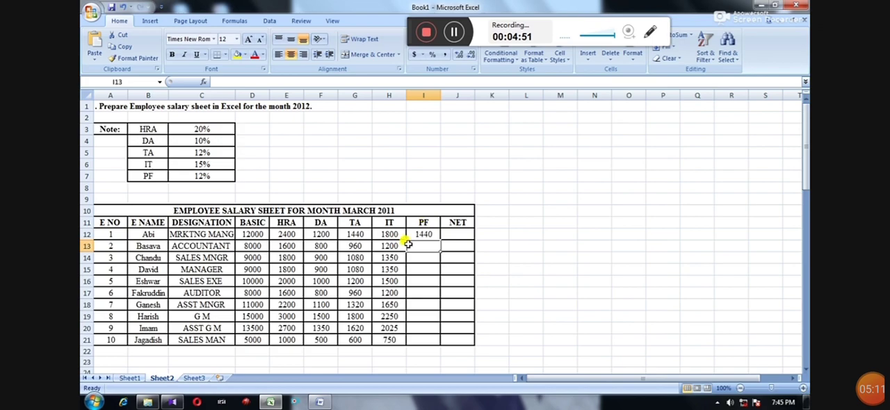
Fill the PF formula from I12 down through I21 for the remaining employees.
left_click(421, 235)
left_click_drag(440, 237, 443, 347)
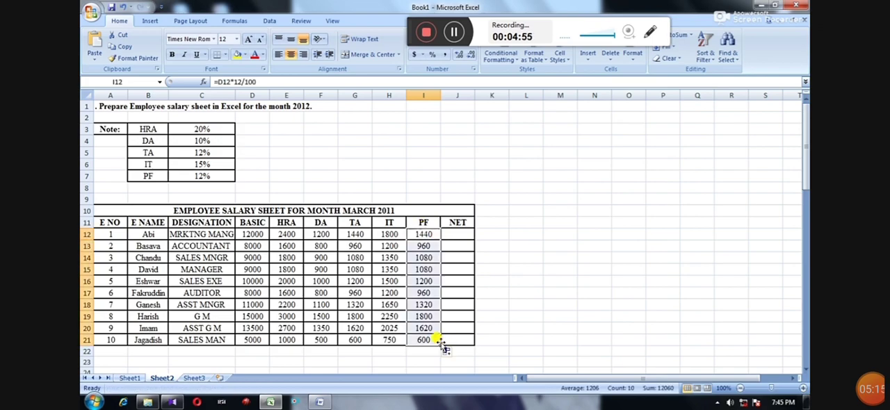
Add the column heading GROSS in cell K11 beside the NET heading.
left_click(486, 220)
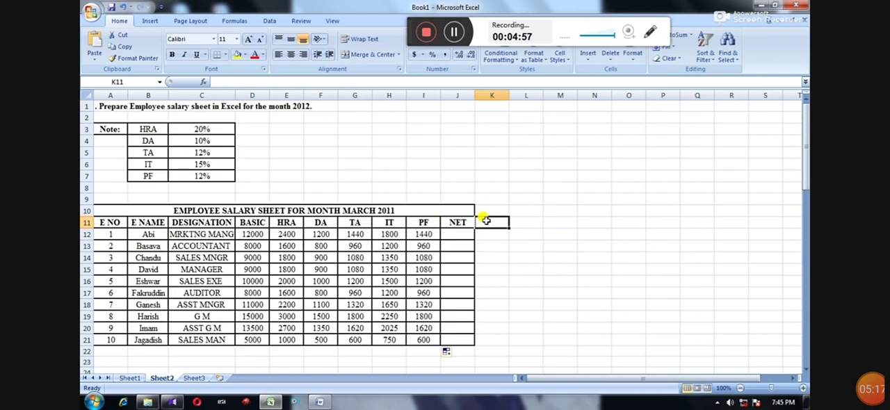
double_click(486, 221)
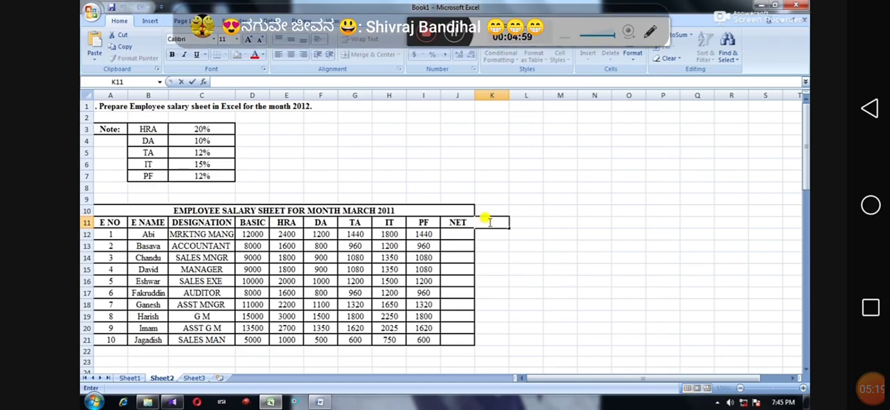
type("GROSS")
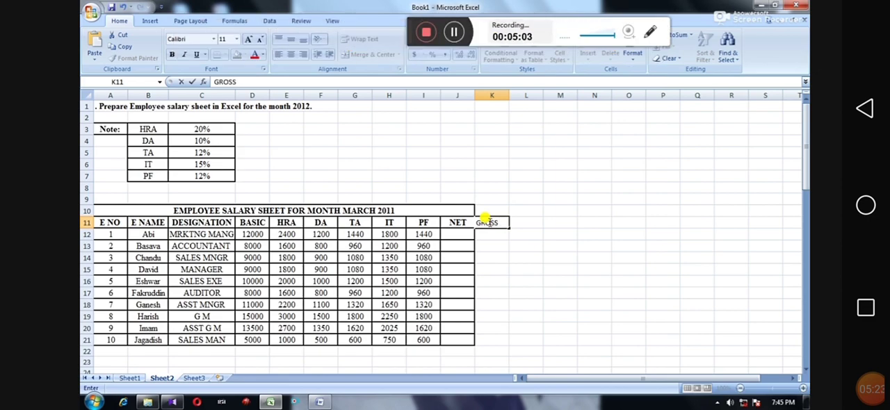
key("Return")
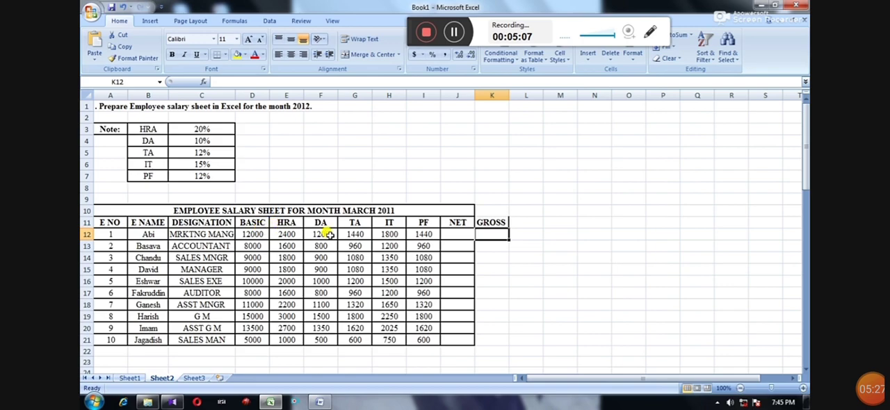
Enter the formula =SUM(D12:I12) in cell K12 for the first employee's GROSS.
double_click(489, 235)
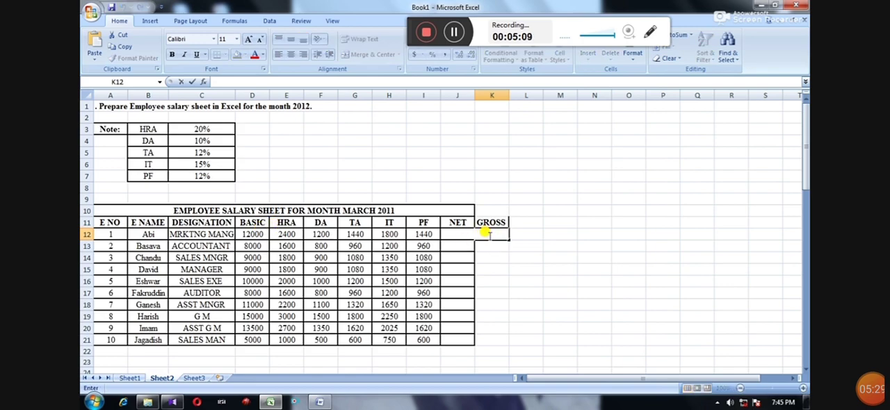
type("=SUM")
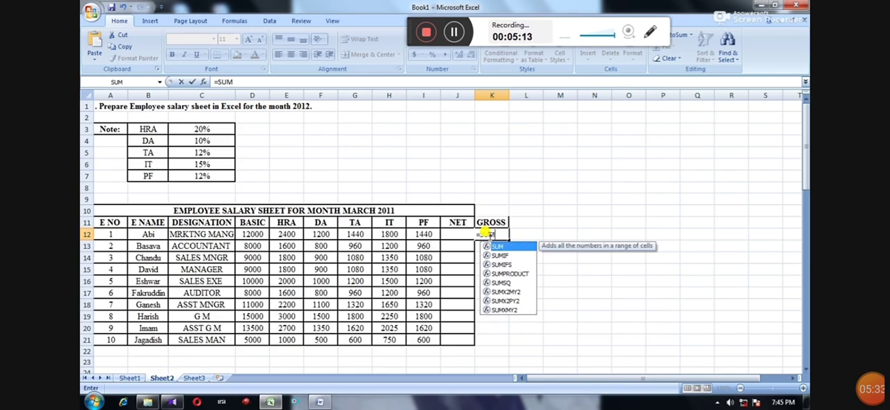
type("S")
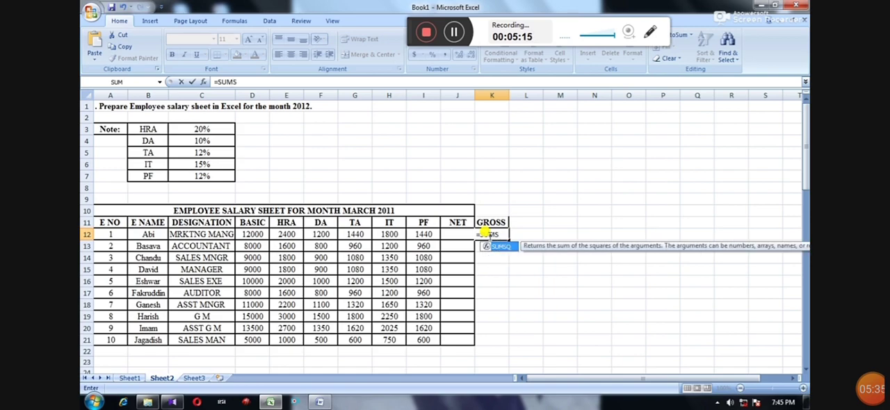
key("BackSpace")
type("(D12:")
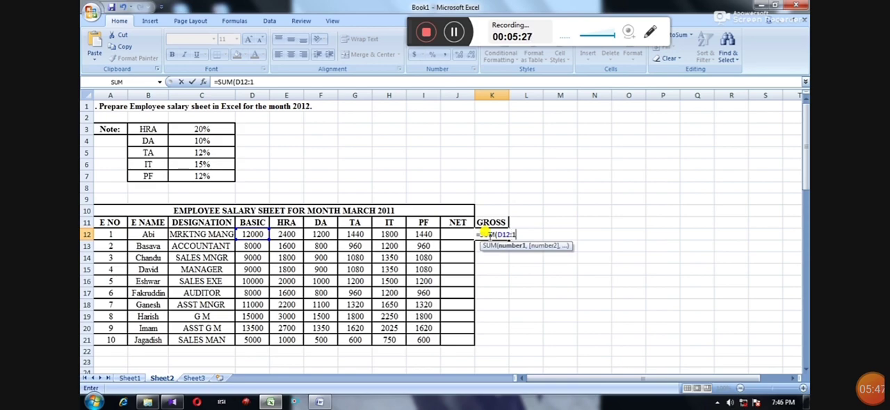
type("I12")
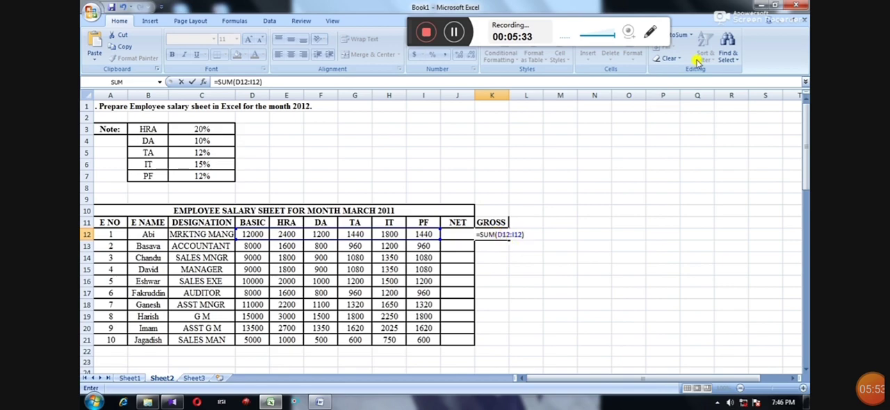
Outline the GROSS formula in K12 with a red annotation rectangle, and clear the annotation.
left_click(652, 34)
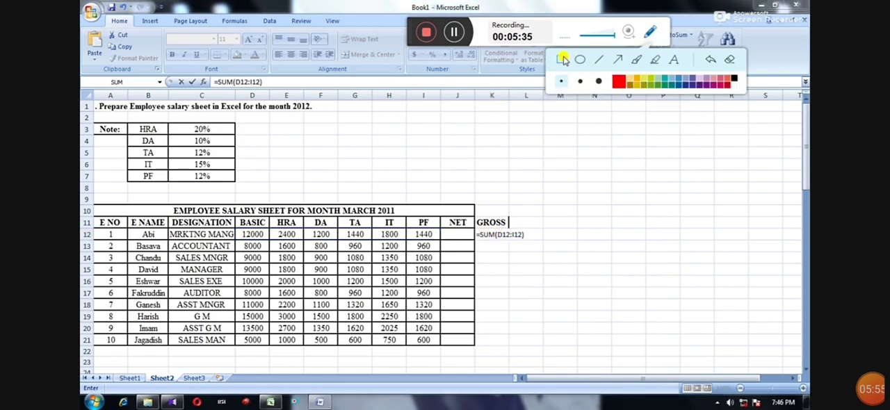
mouse_move(466, 226)
left_mouse_down()
mouse_move(533, 252)
mouse_move(536, 242)
left_mouse_up()
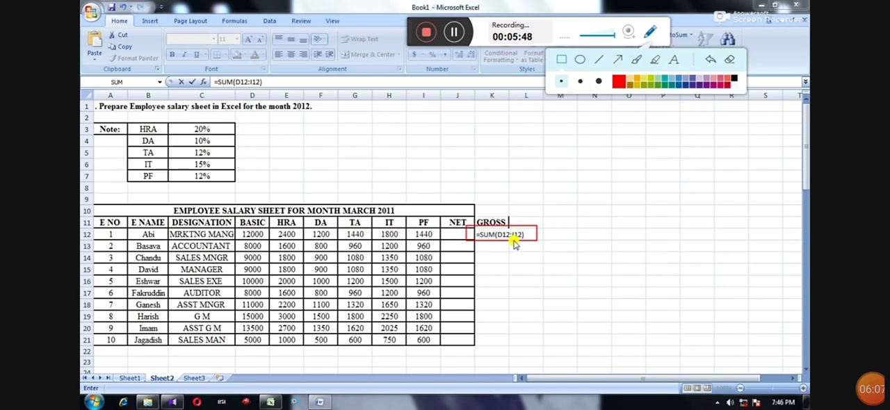
left_click(732, 61)
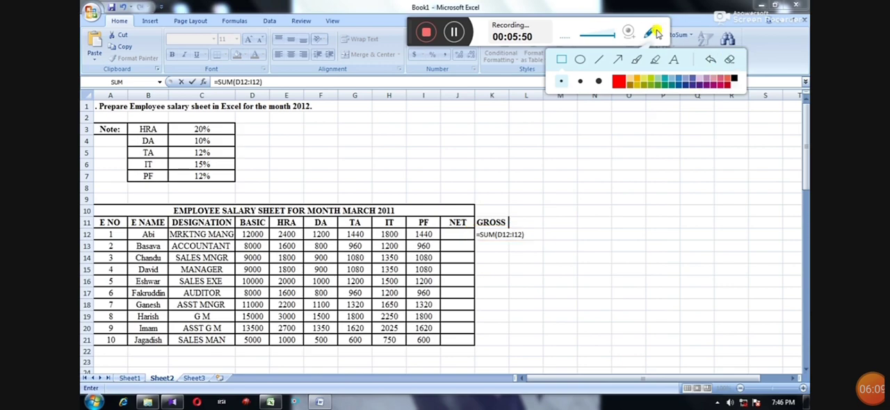
left_click(651, 32)
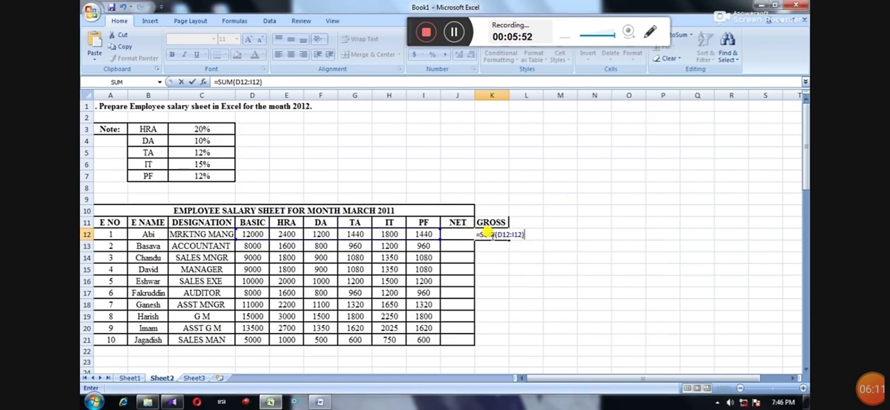
Commit the GROSS formula and fill it from K12 down through K21 for the remaining employees.
key("Return")
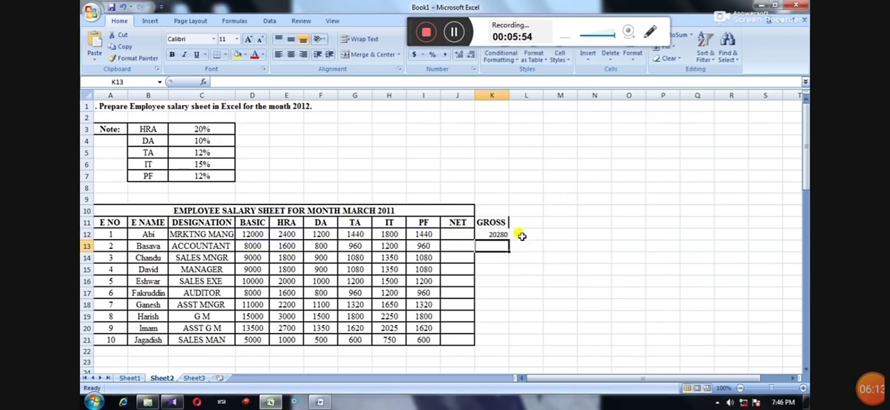
left_click(501, 235)
left_click_drag(512, 243, 515, 267)
left_click(497, 235)
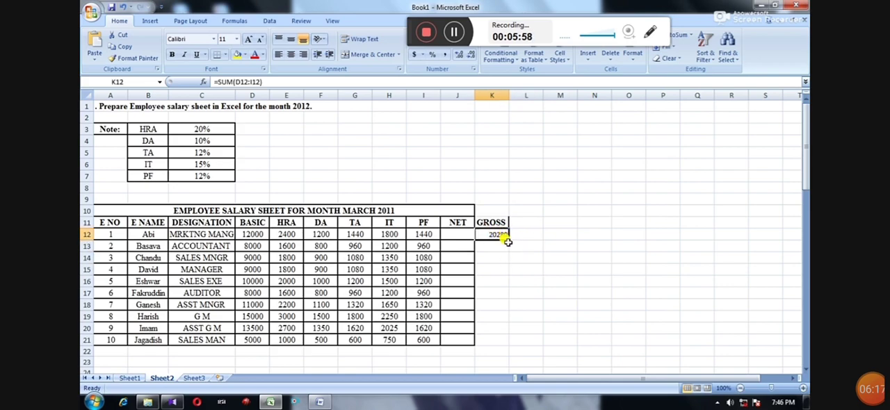
left_click_drag(508, 239, 501, 340)
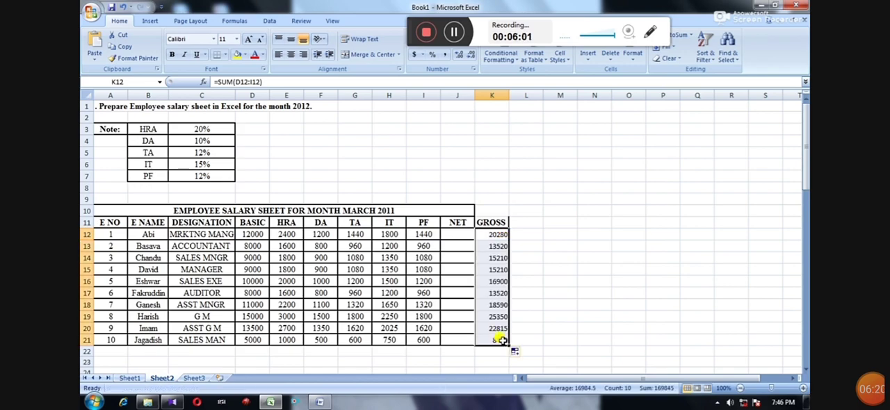
Calculate the first employee's NET in cell J12 with the formula =K12-H12-I12.
left_click(461, 235)
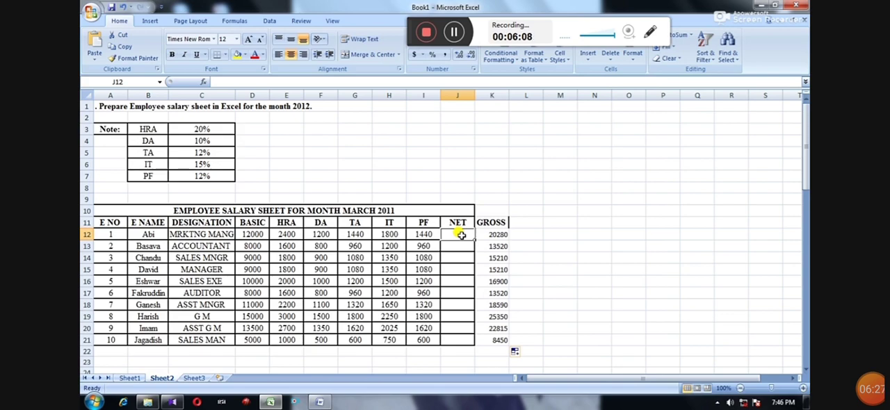
type("=")
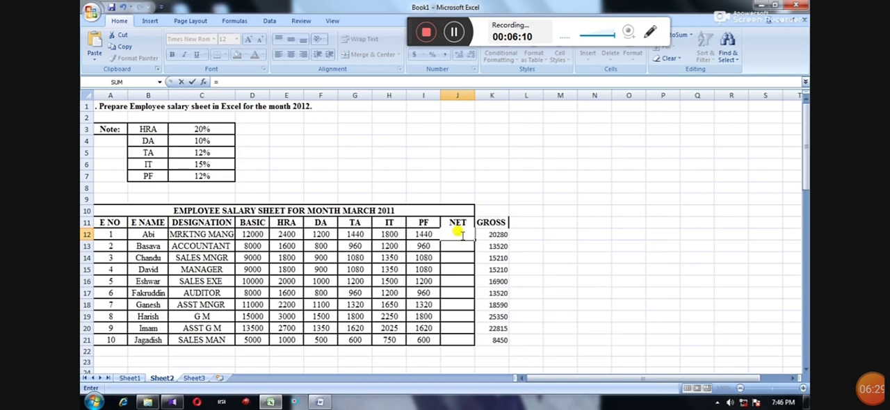
type("K")
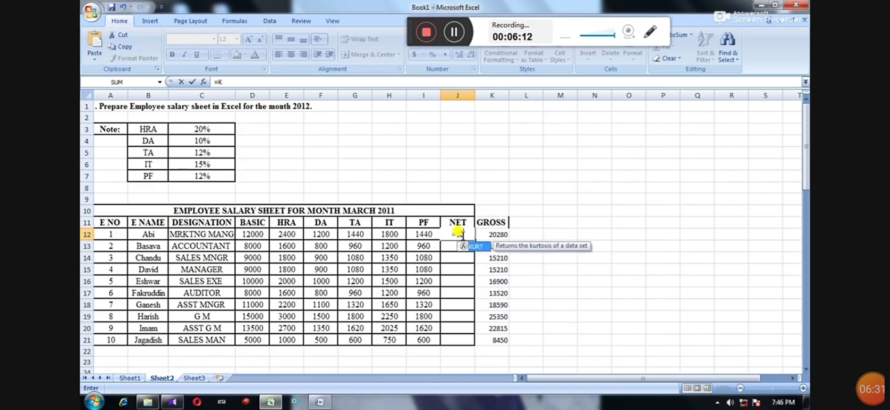
type("12")
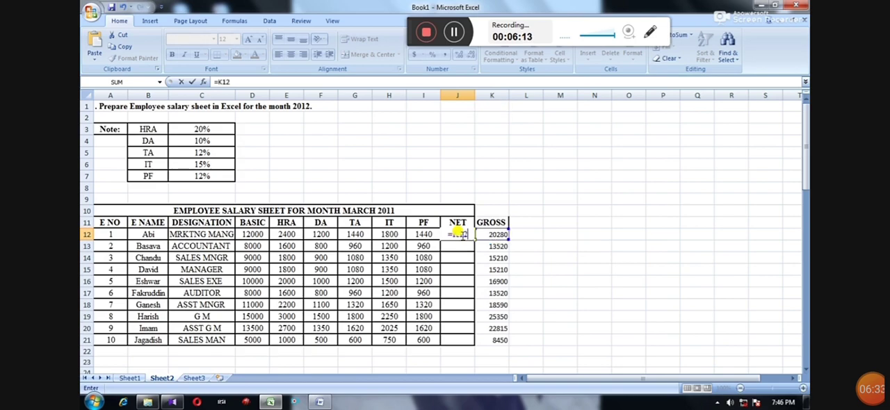
type("-HQ")
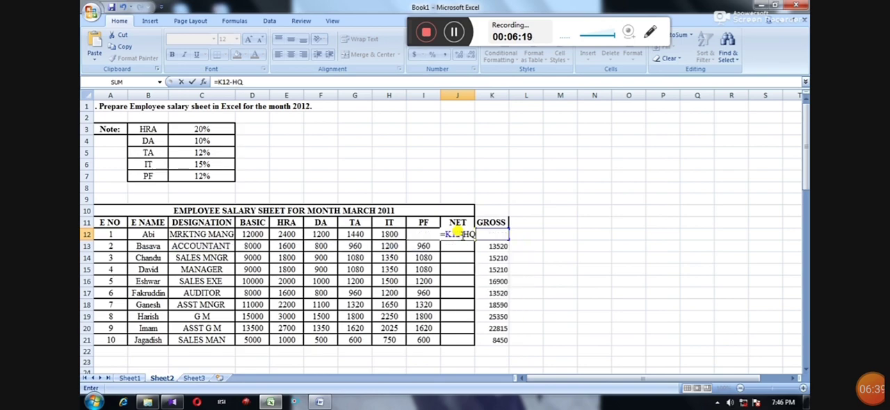
key("BackSpace")
type("12")
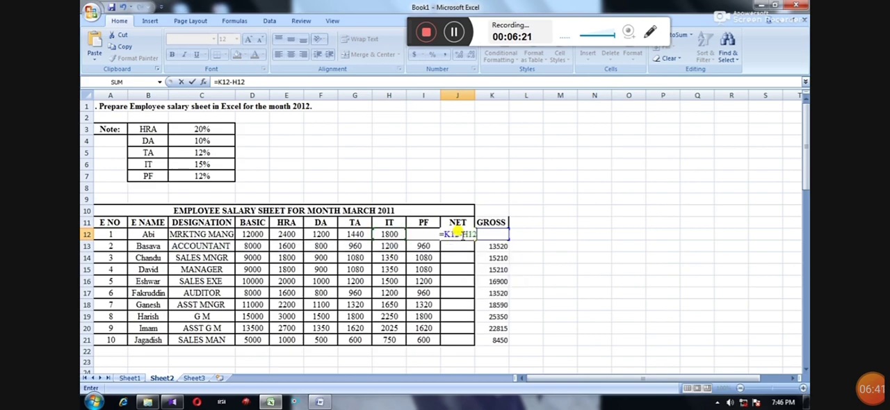
type("-")
type("I12")
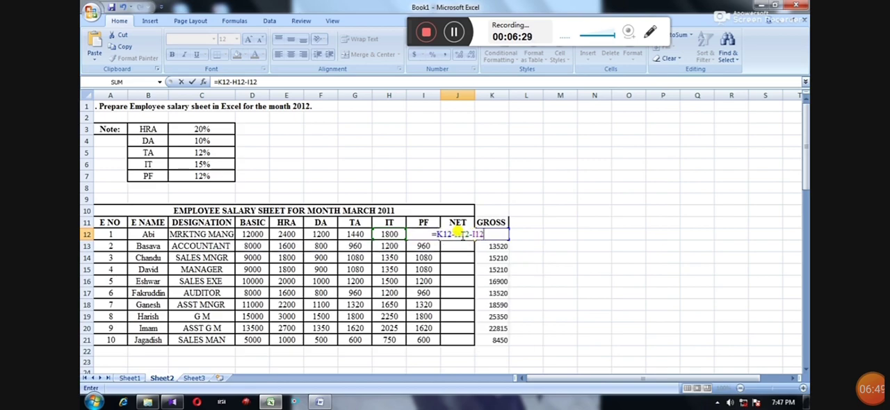
key("Return")
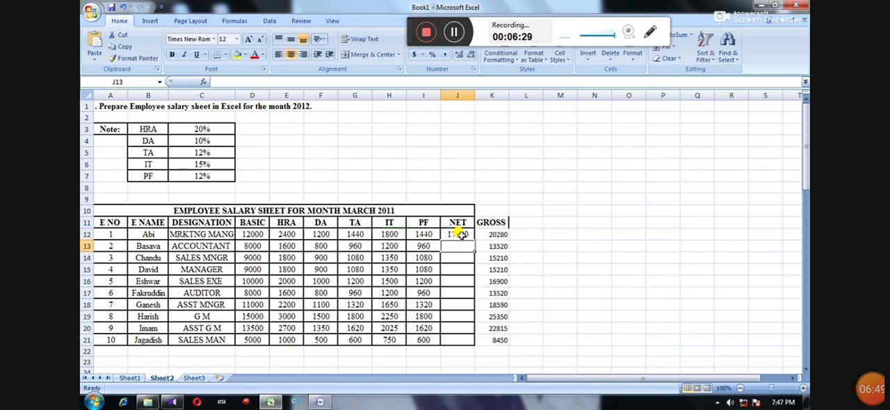
Reopen the NET formula in J12, mark it with a red annotation rectangle and an arrow at the NET heading, and clear the annotations.
left_click(459, 235)
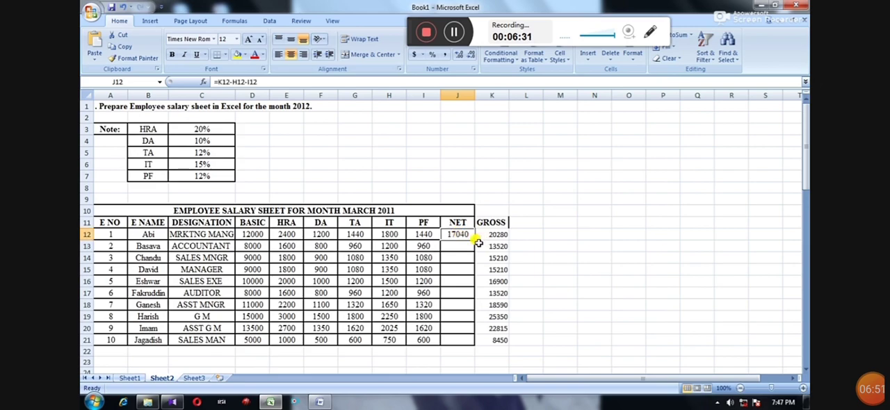
double_click(457, 234)
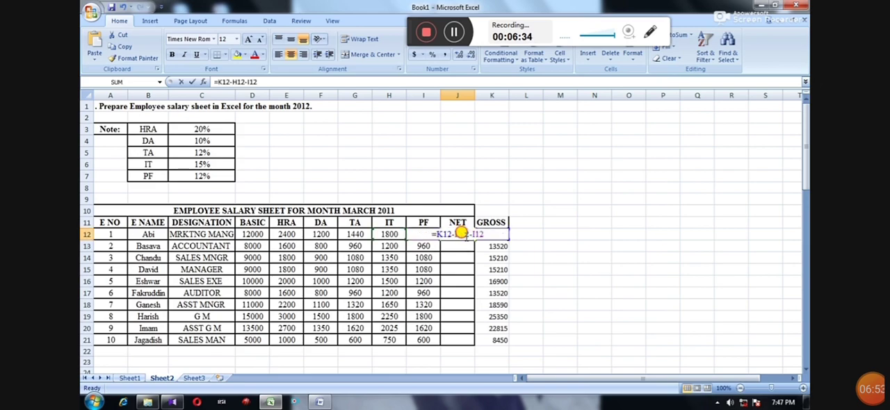
left_click(650, 31)
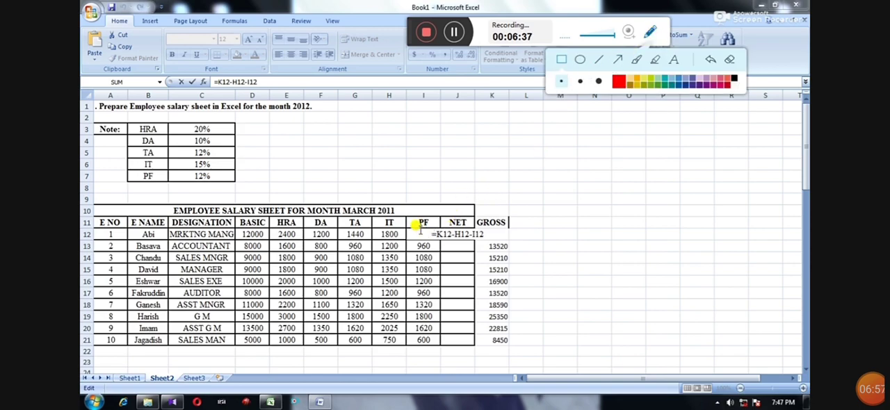
left_click_drag(420, 229, 488, 237)
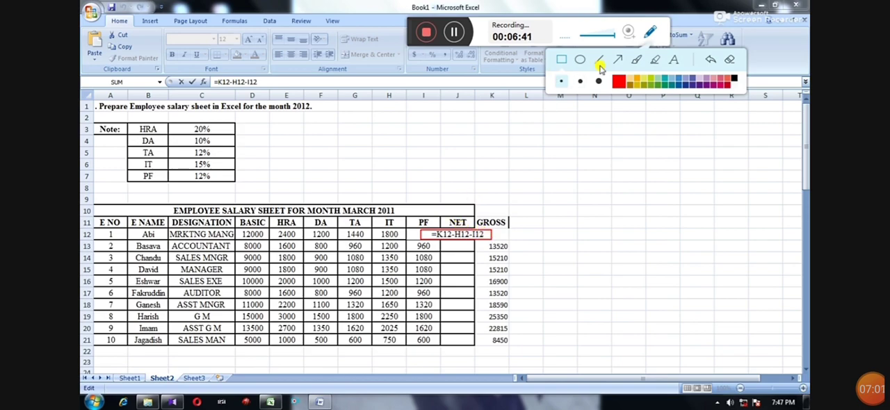
left_click(621, 60)
left_click_drag(464, 210, 461, 236)
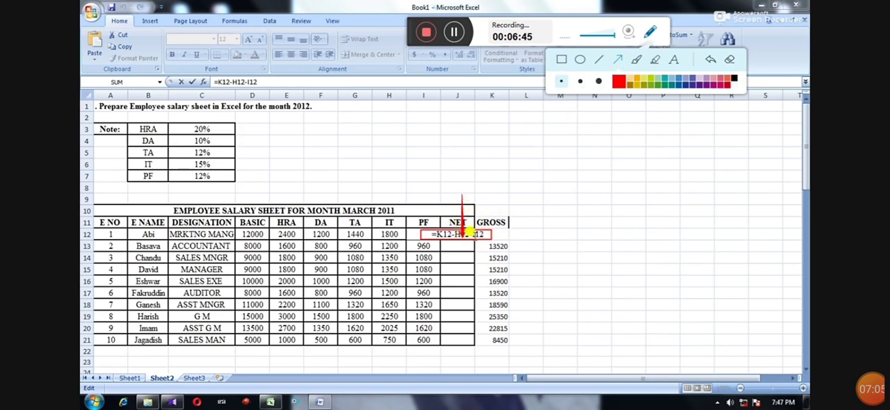
left_click_drag(459, 232, 460, 217)
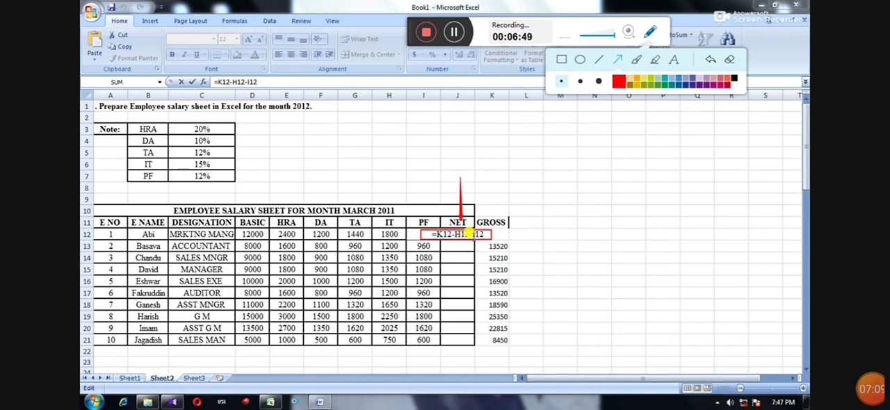
left_click(729, 60)
left_click(650, 35)
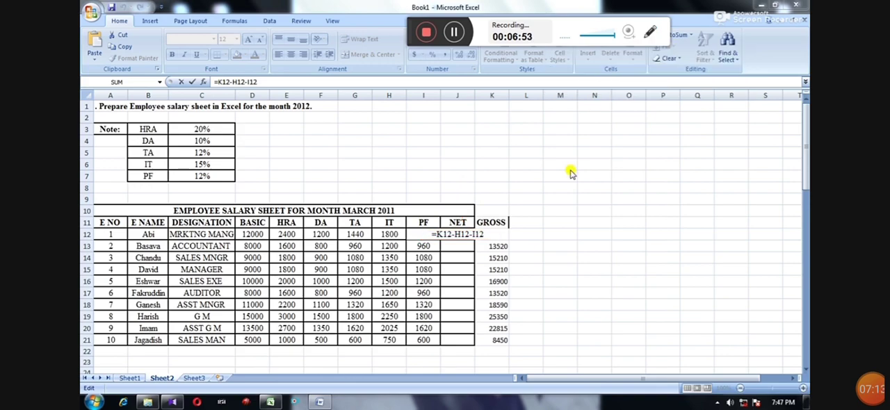
key("Return")
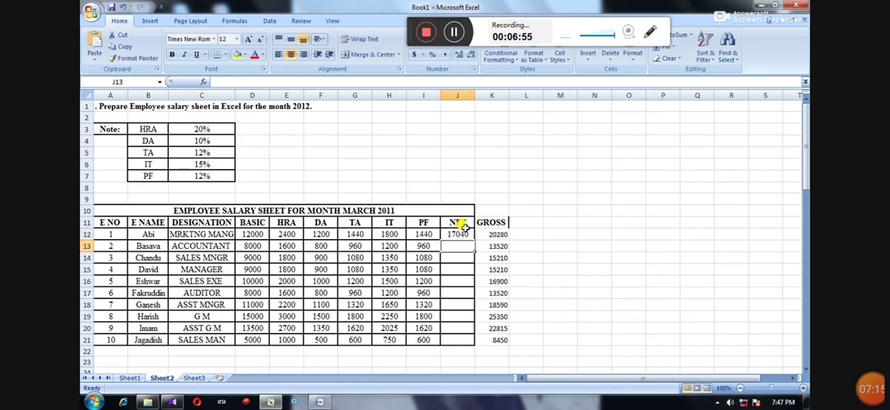
Fill the NET formula from J12 down through J21 for the remaining employees.
left_click(461, 232)
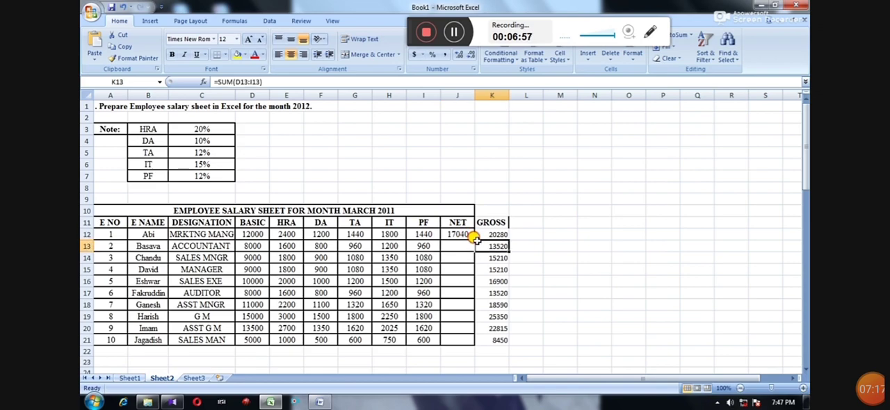
left_click_drag(476, 239, 467, 343)
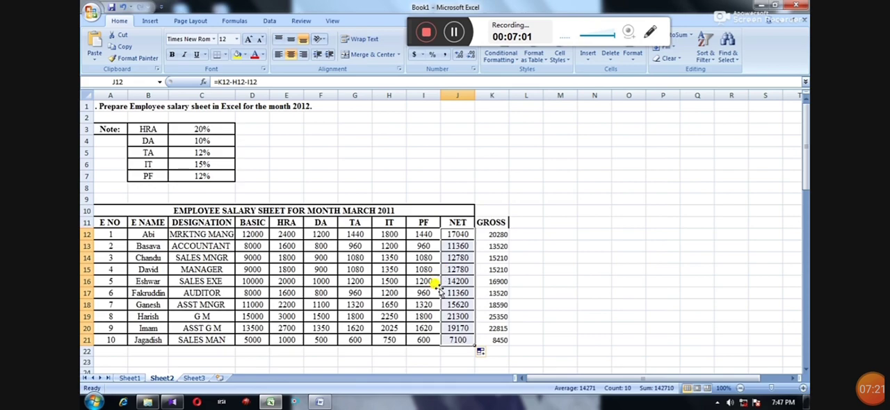